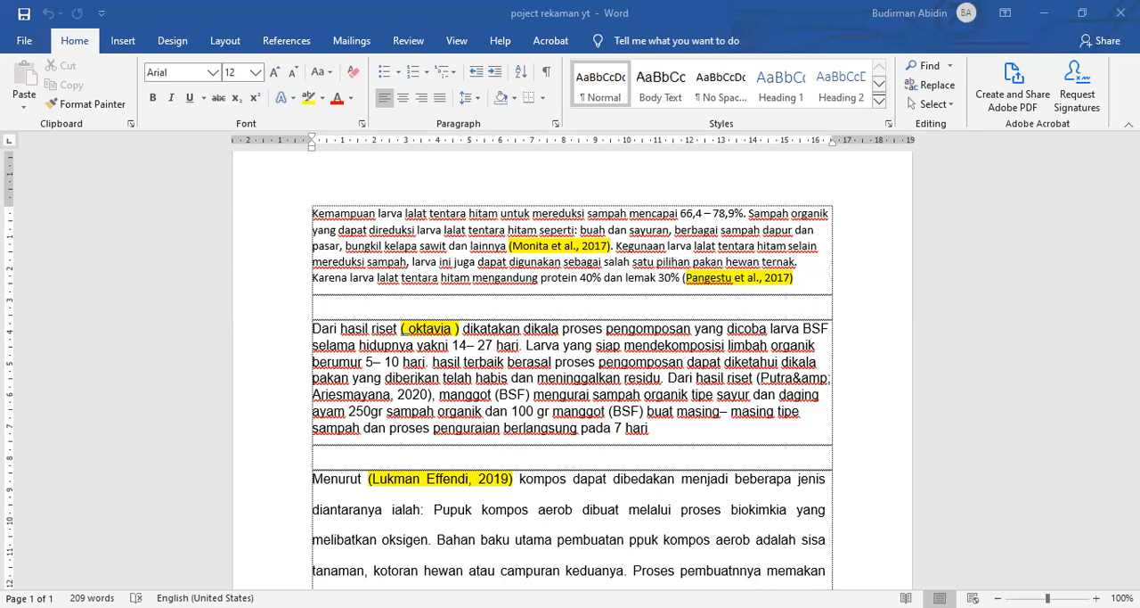
drag(313, 213, 504, 245)
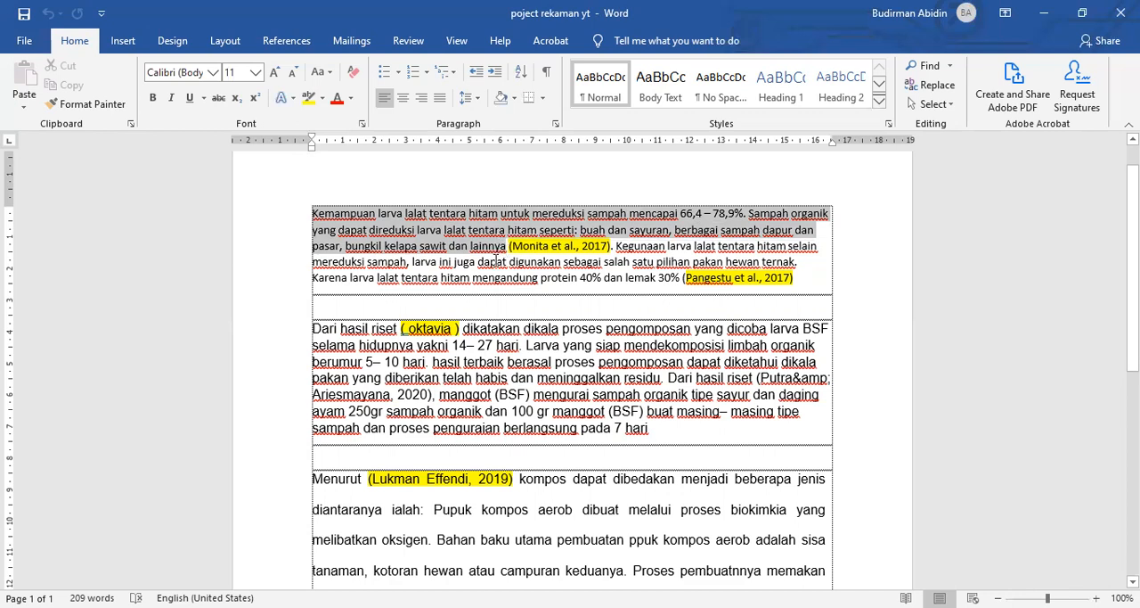
click(584, 251)
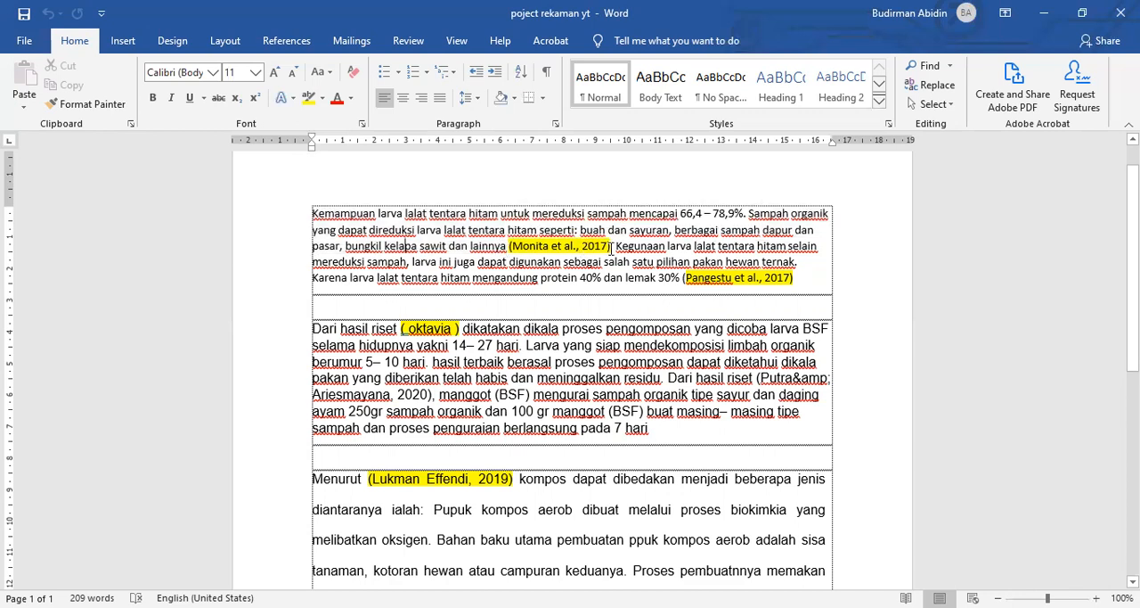
drag(611, 248, 510, 252)
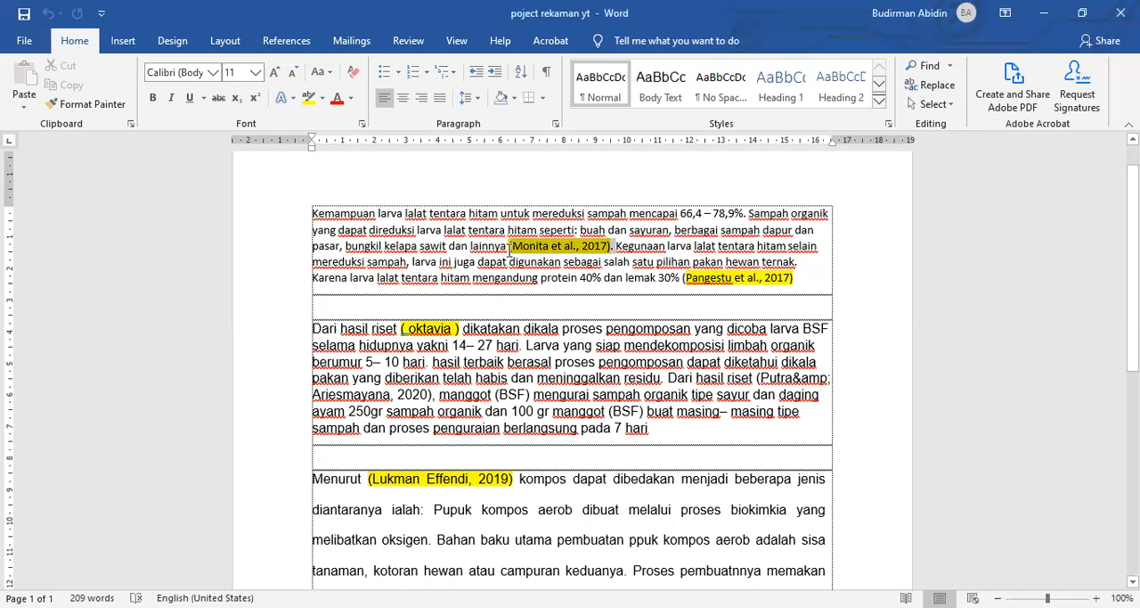
click(451, 248)
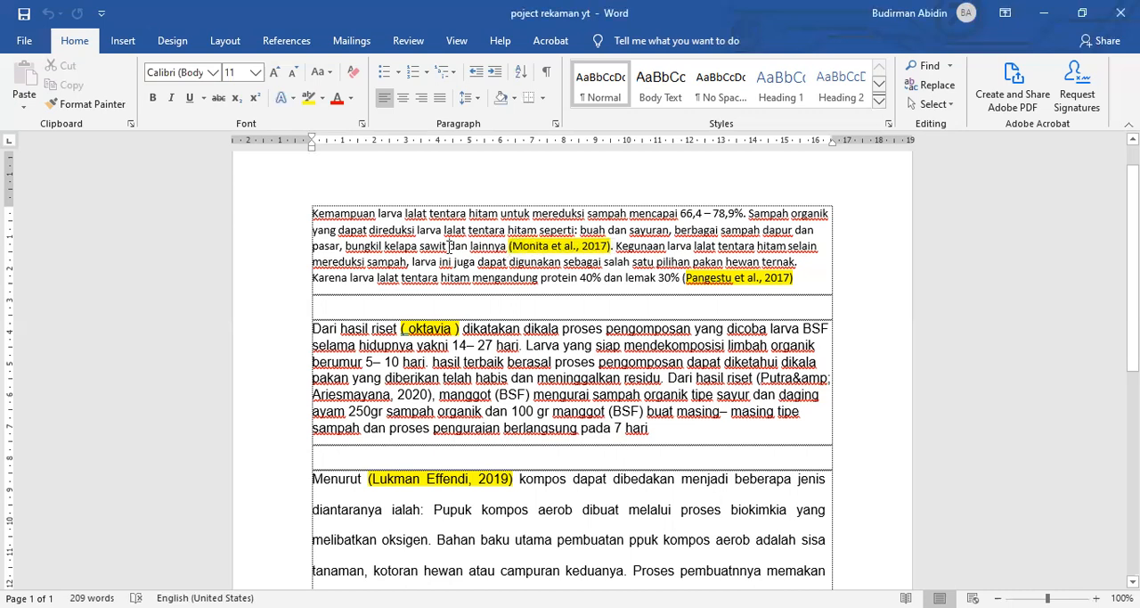
drag(509, 247, 612, 252)
click(611, 252)
click(457, 214)
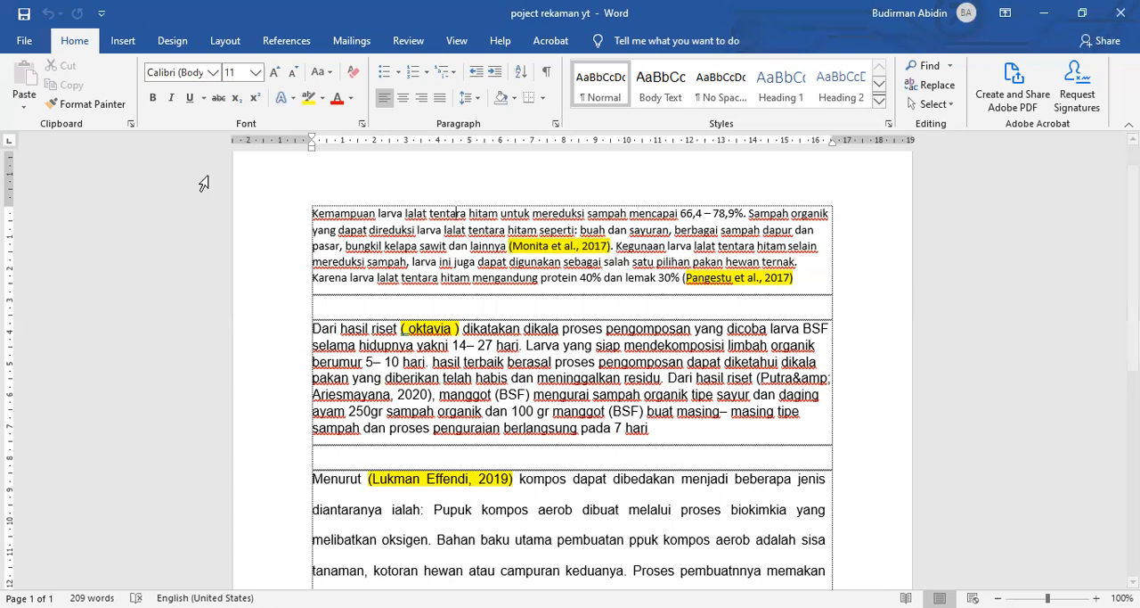
Step: Select the first highlighted 2017 citation in the opening paragraph and start creating a new citation source in its place
click(284, 44)
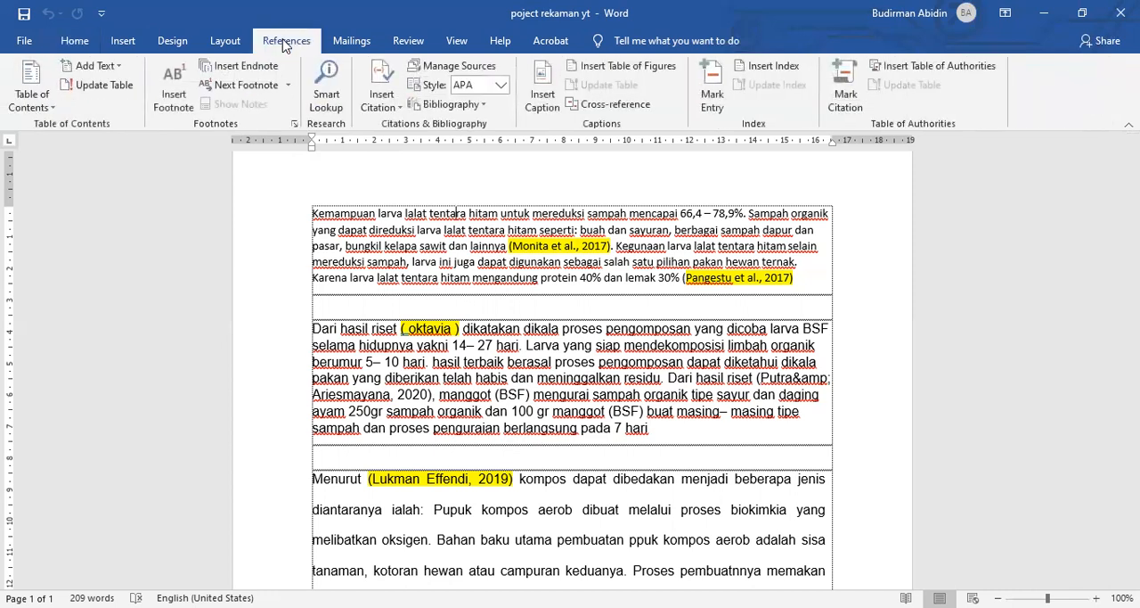
click(379, 80)
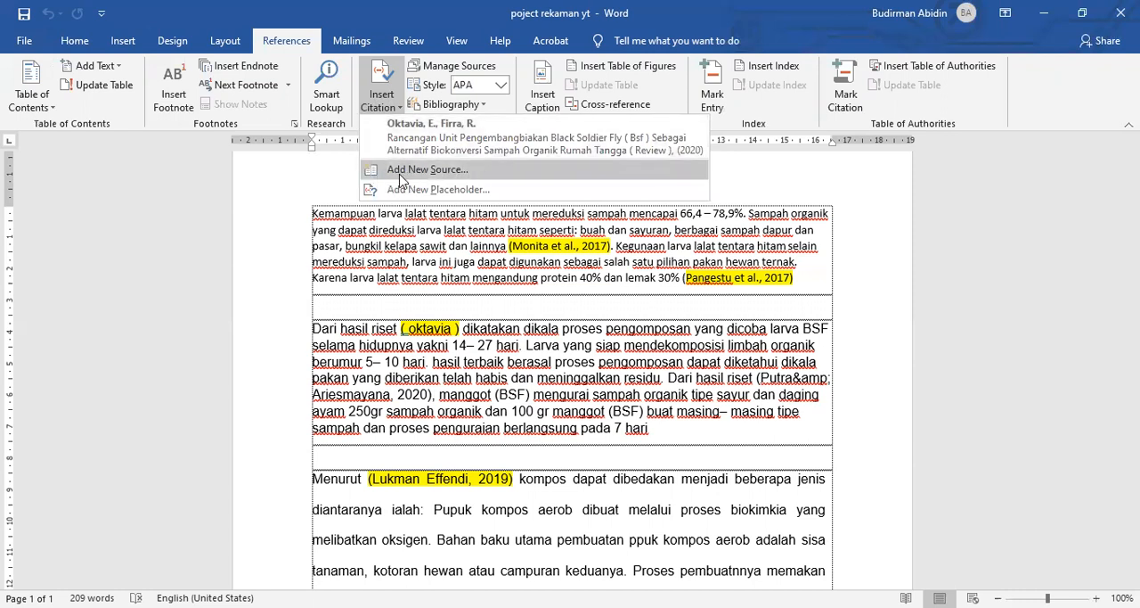
click(312, 214)
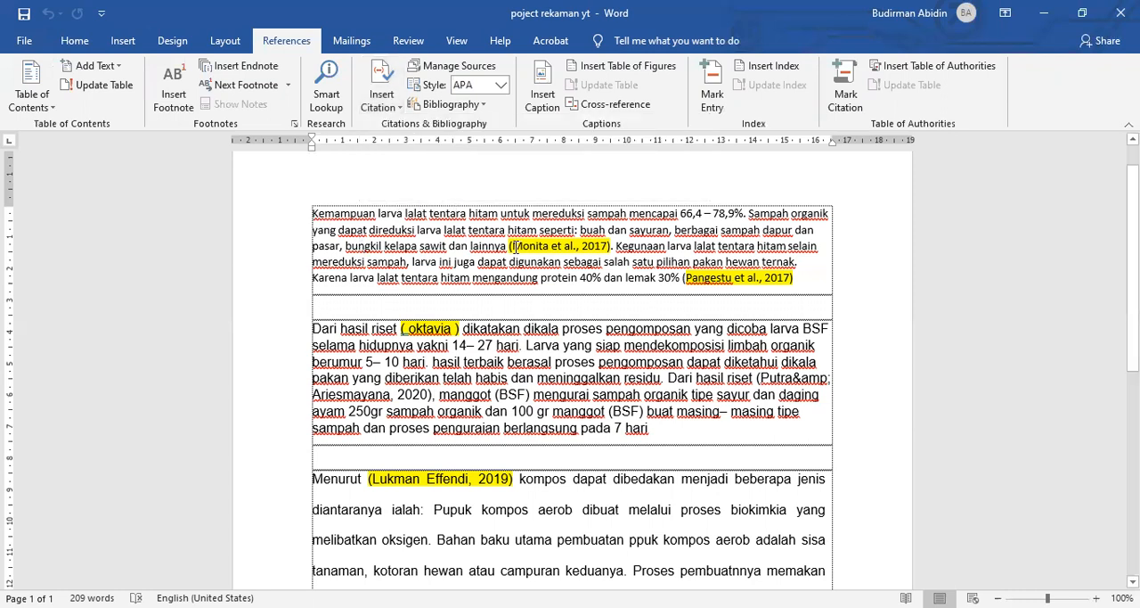
drag(510, 246, 610, 247)
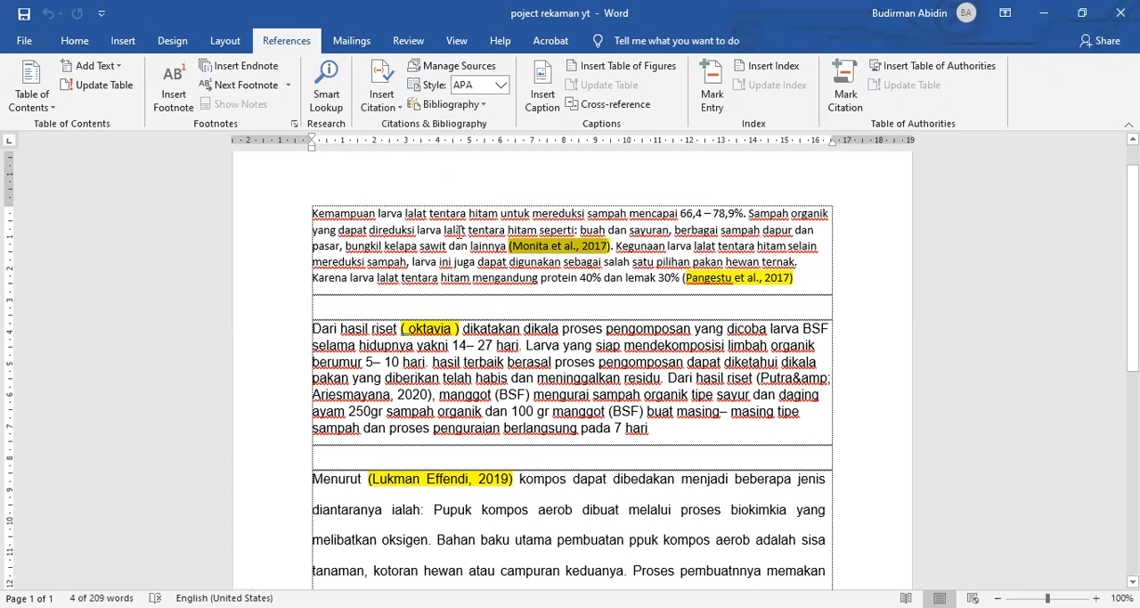
drag(510, 245, 614, 246)
click(393, 109)
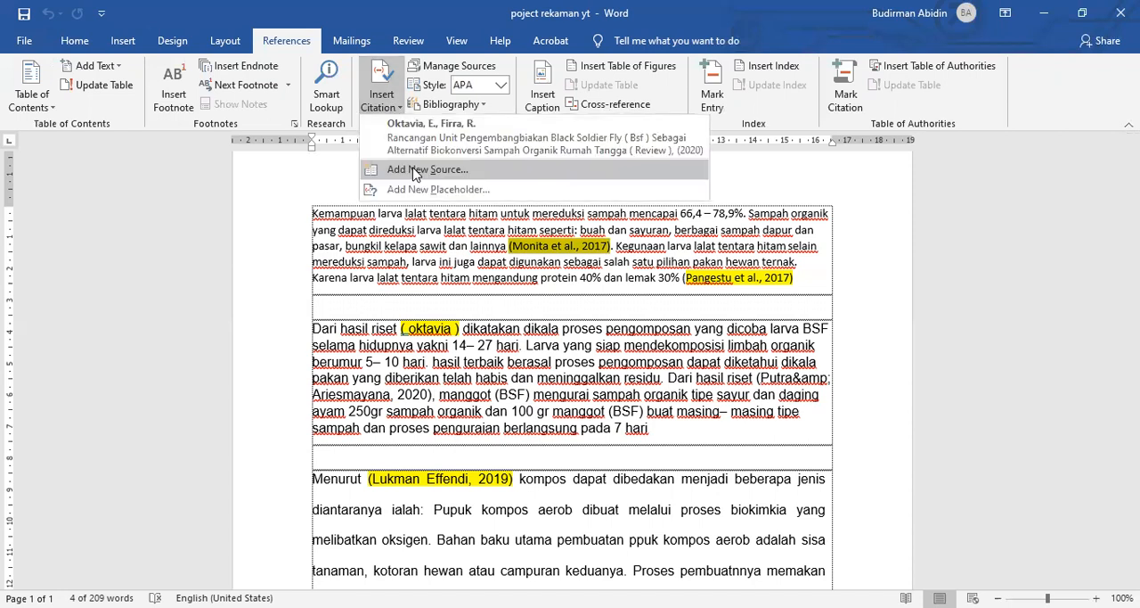
click(457, 246)
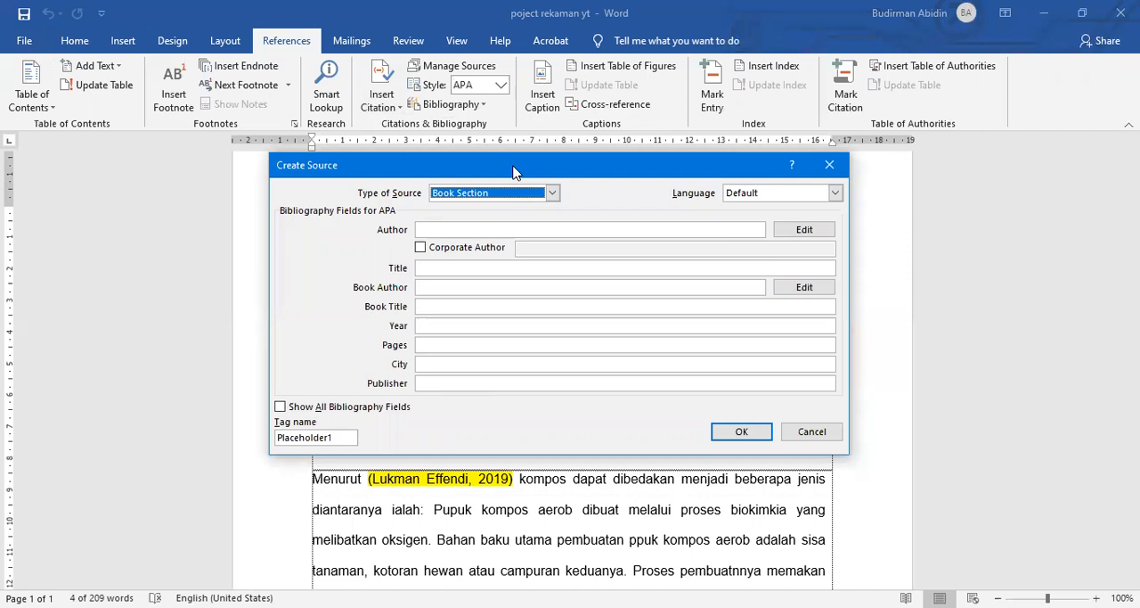
Step: Set the new source's type to Journal Article
drag(513, 172, 560, 278)
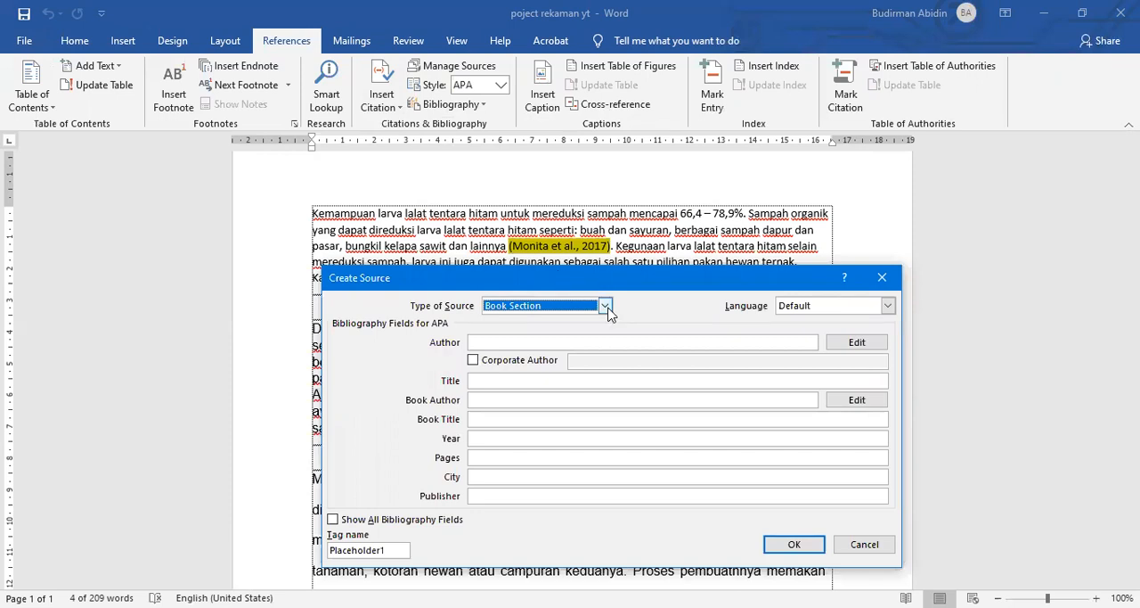
click(605, 306)
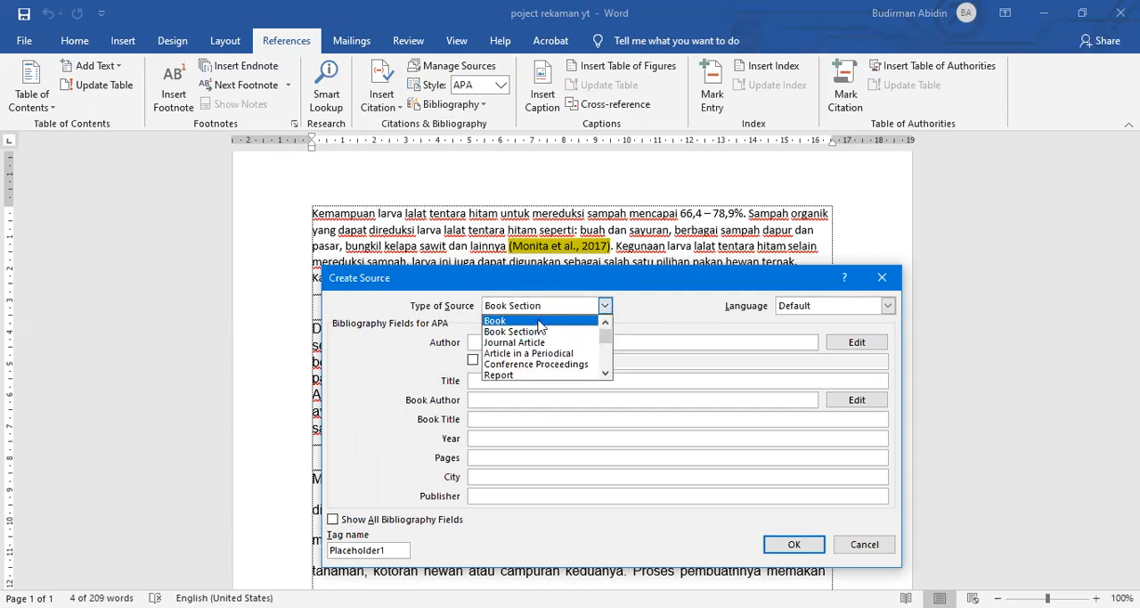
scroll(539, 328, down, 2)
scroll(529, 372, up, 1)
scroll(529, 373, up, 1)
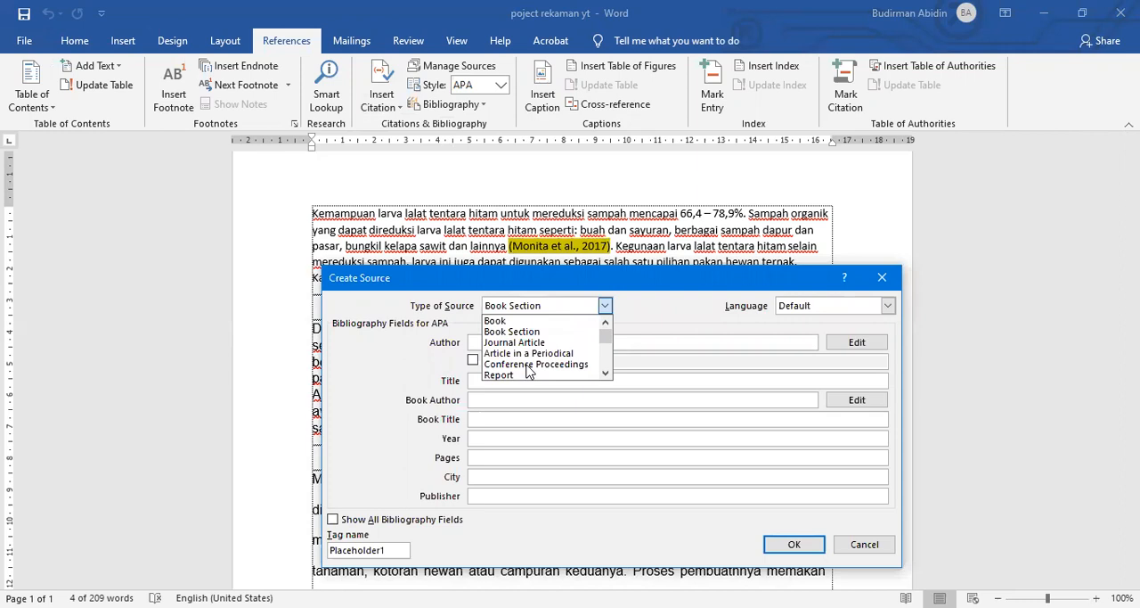
click(529, 343)
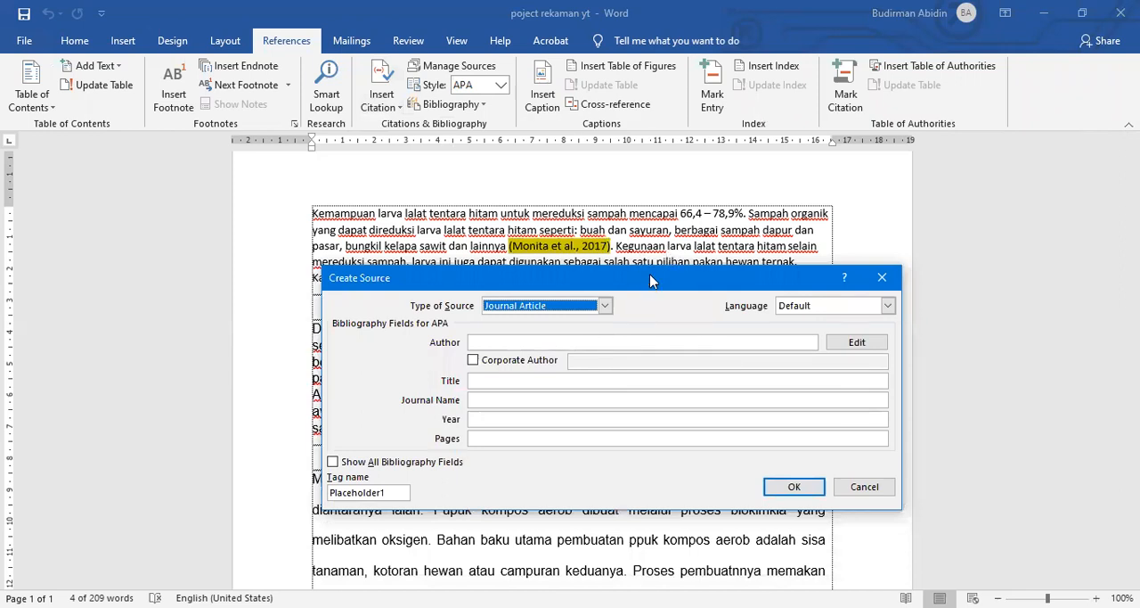
Step: Add the article's first two authors as separate names in the source's author name list
drag(651, 277, 651, 231)
click(632, 297)
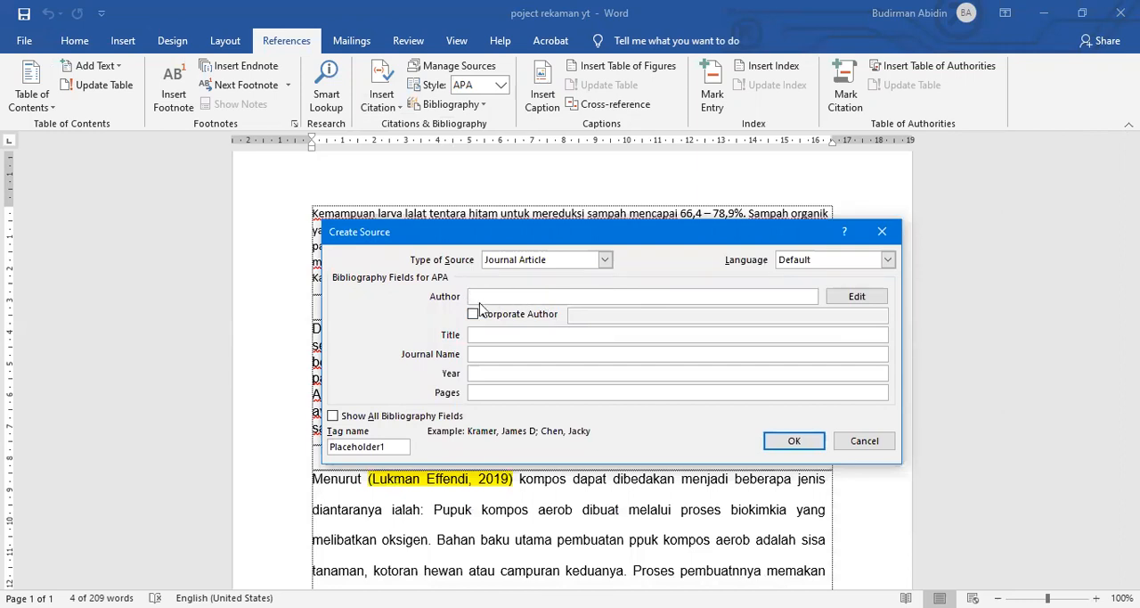
click(851, 300)
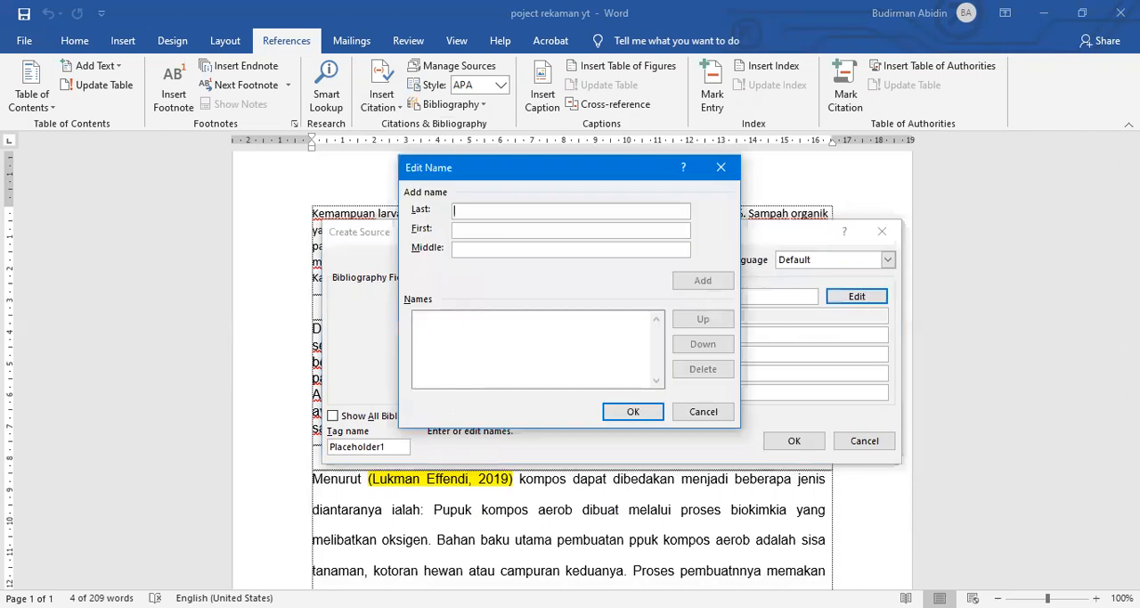
click(175, 426)
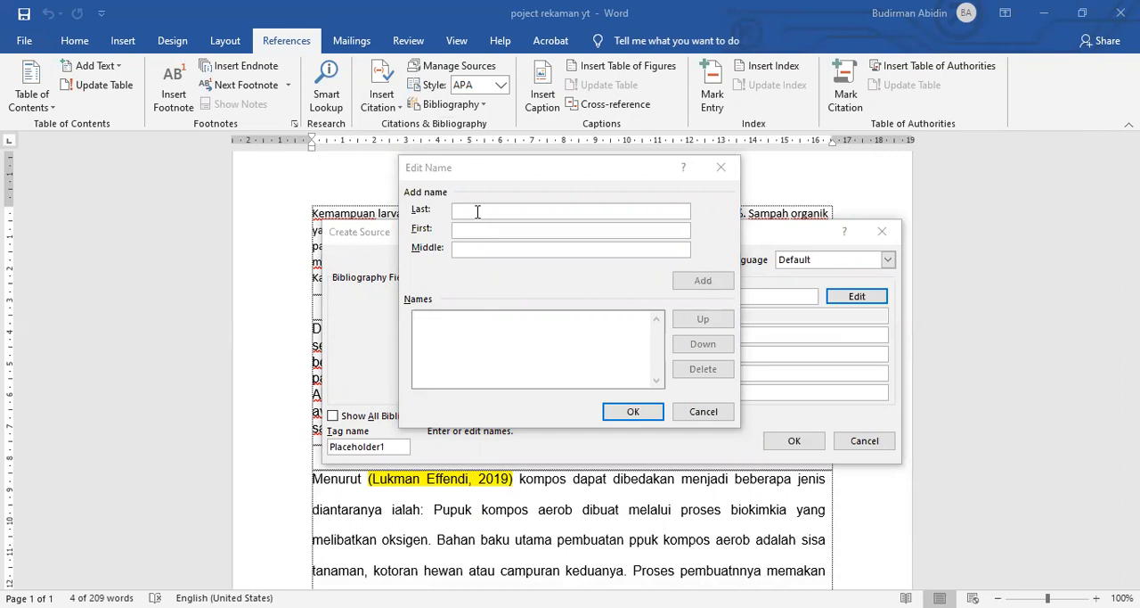
text(Monita, L.)
click(687, 286)
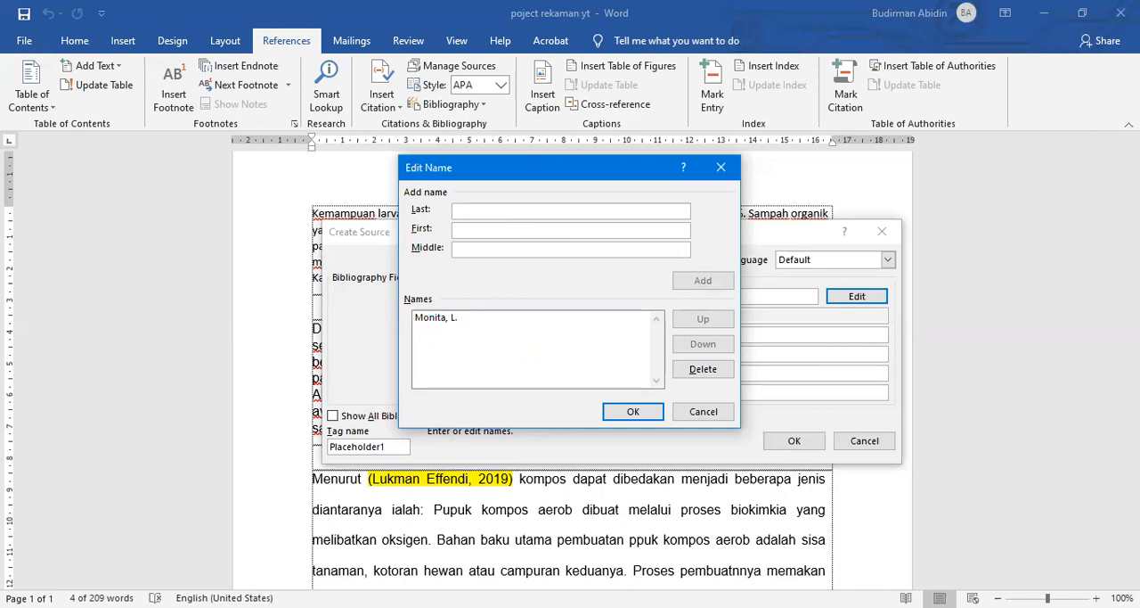
key(alt+Tab)
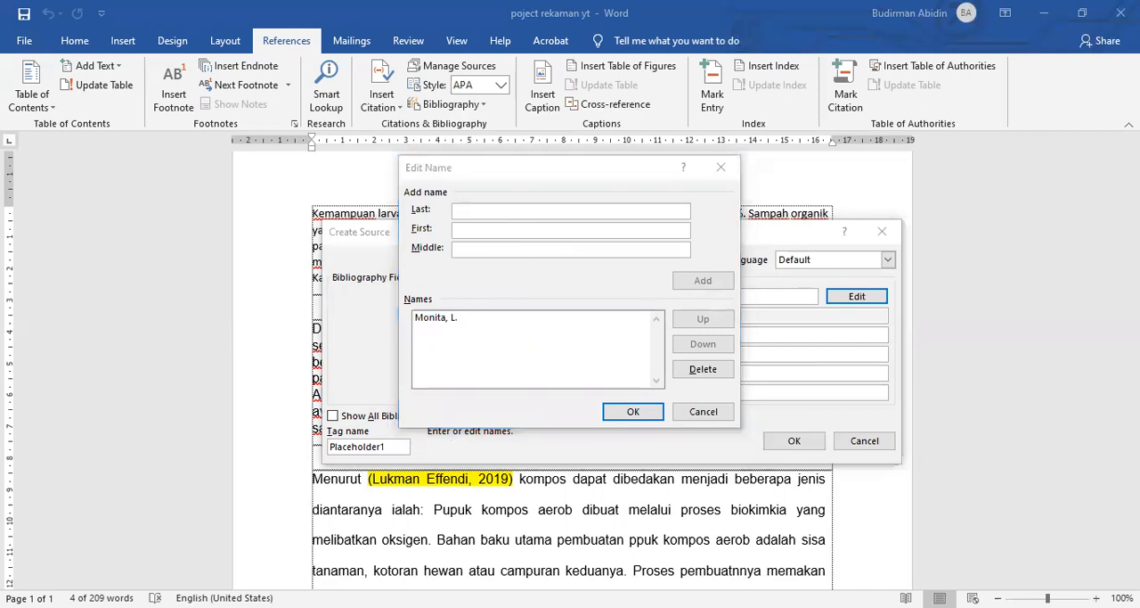
click(495, 211)
text(Sutjahjo, S. H.)
click(688, 282)
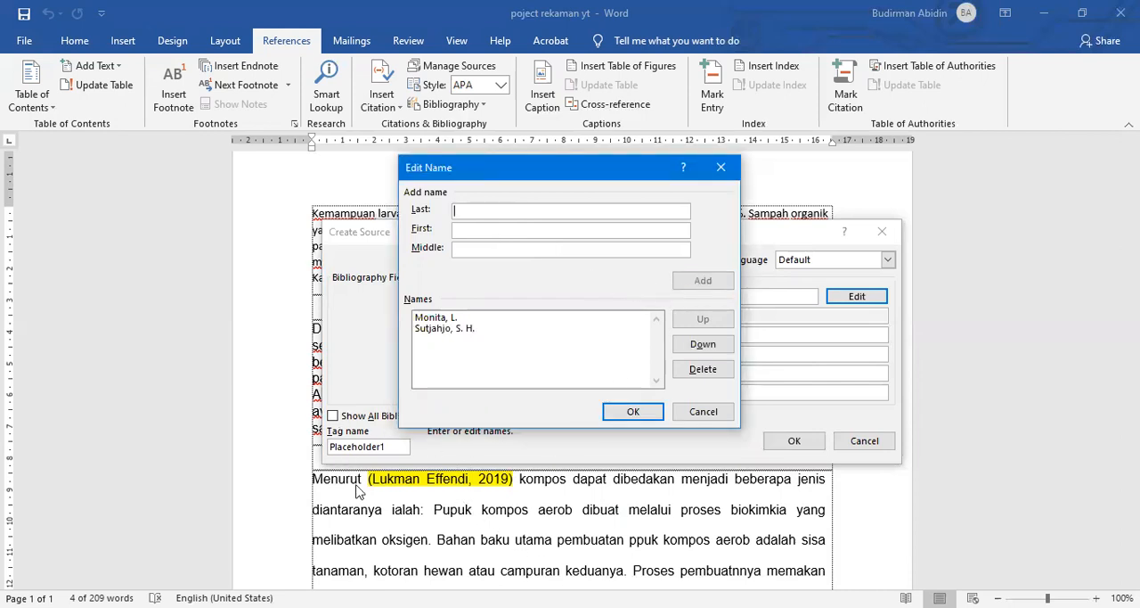
Step: Add the article's third and fourth authors to the name list and accept the completed author entry
key(alt+Tab)
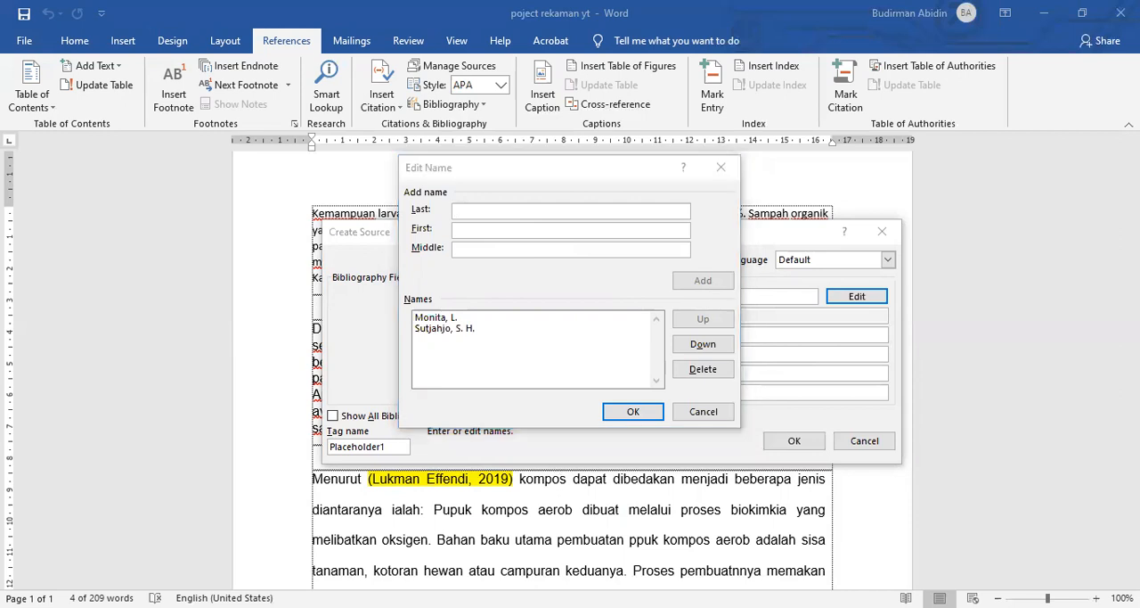
click(479, 208)
text(Amin, A. A.)
click(703, 280)
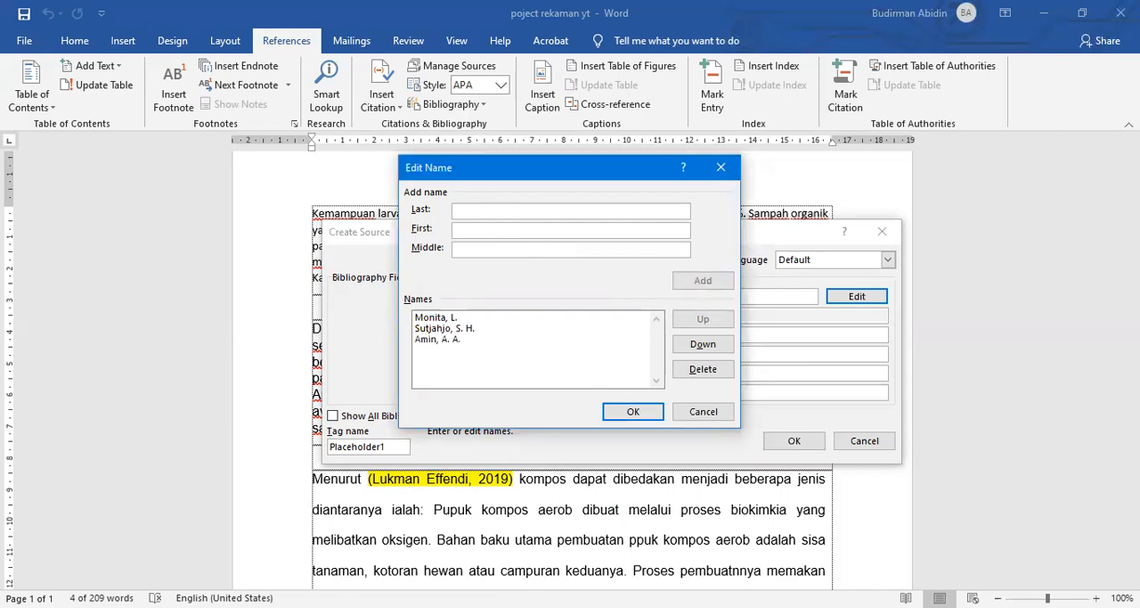
key(alt+Tab)
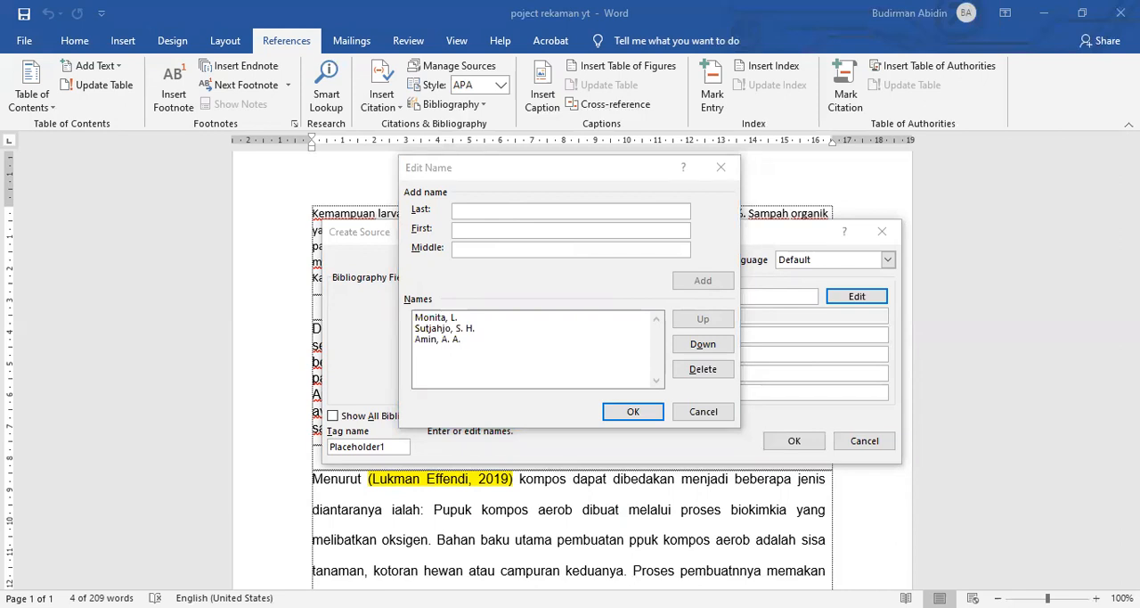
key(alt+Tab)
text(Fahmi, M. R.)
click(683, 280)
click(618, 415)
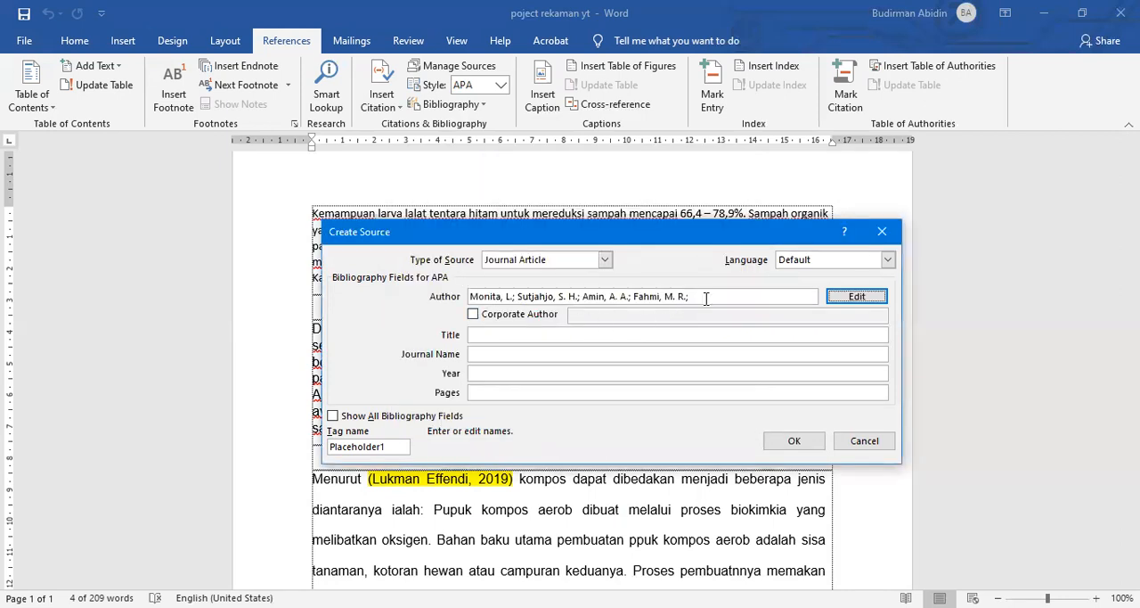
Step: Paste the article's full title, ending in "SAMPAH ORGANIK PERKOTAAN MENGGUNAKAN LARVA BLACK SOLDIER FLY (Hermetia illucens)", as the source's title
click(486, 335)
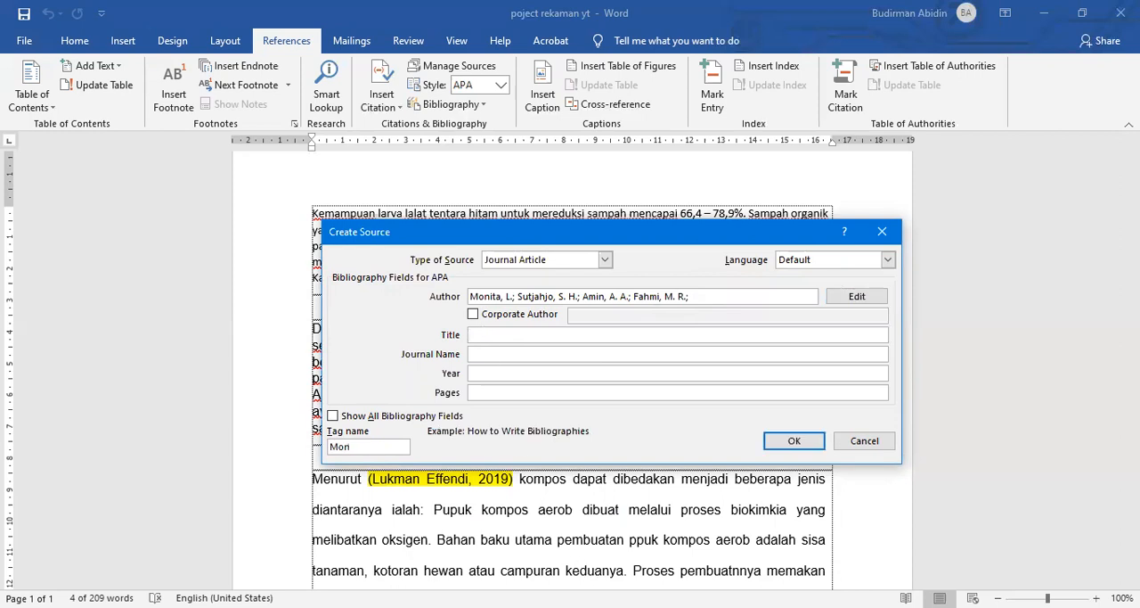
key(alt+Tab)
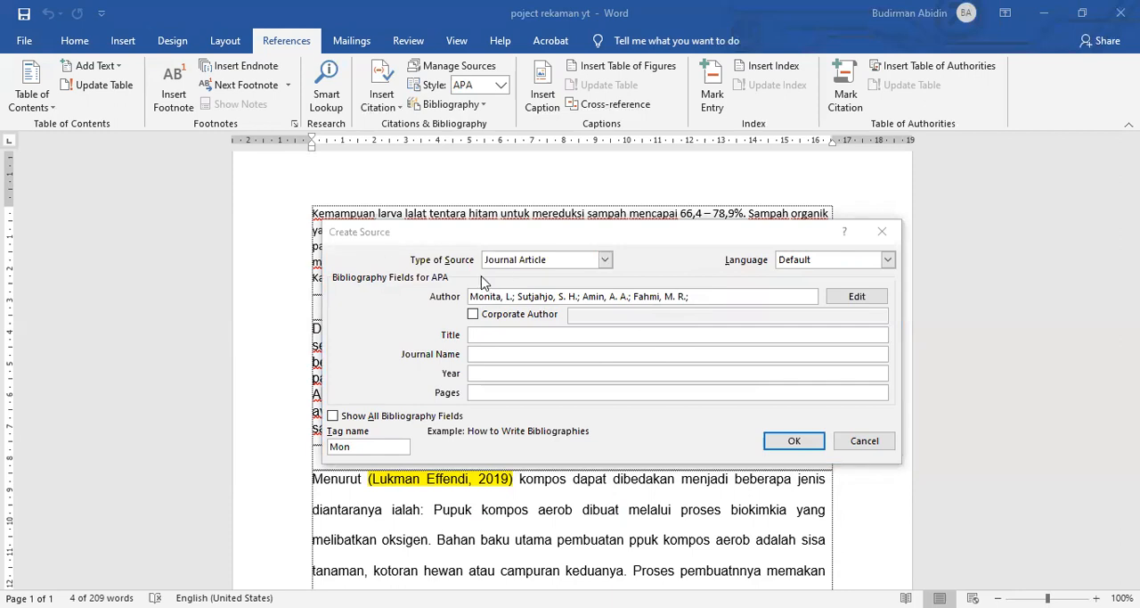
click(491, 334)
key(ctrl+v)
Step: Set the source's journal name to "Jurnal Pengelolaan Sumberdaya Alam Dan Lingkungan"
click(491, 353)
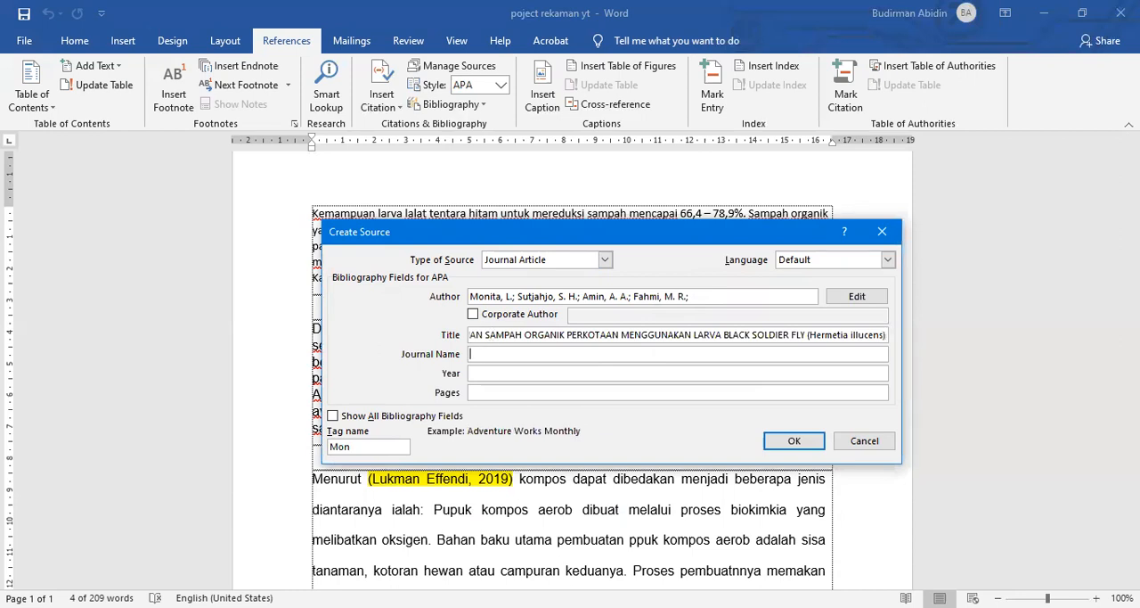
key(alt+Tab)
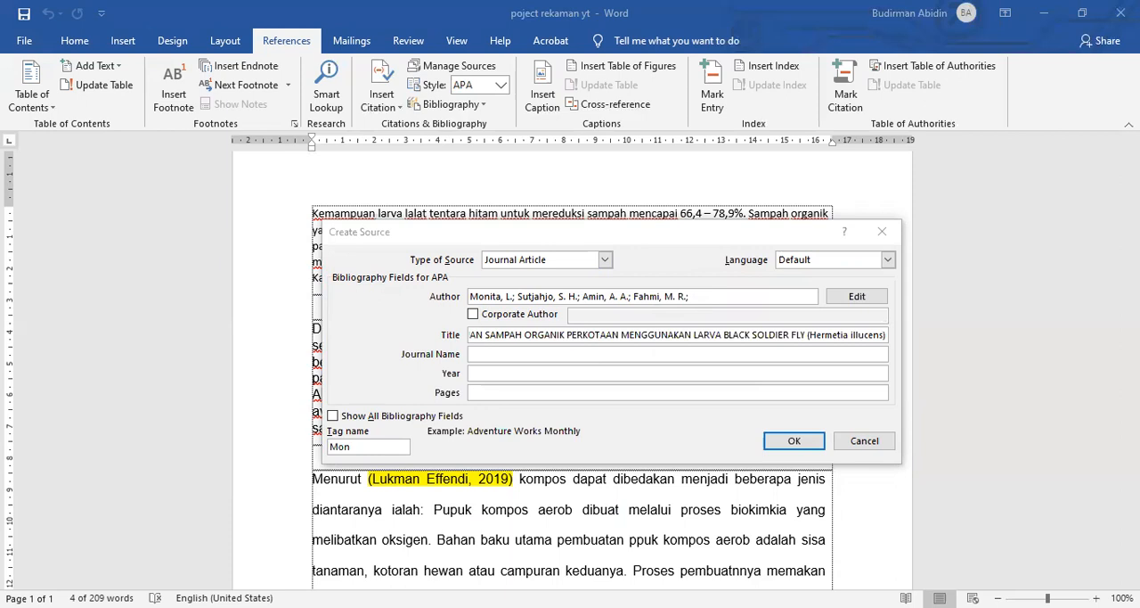
click(503, 354)
text(Jurnal Pengelolaan Sumberdaya Alam Dan Lingkungan)
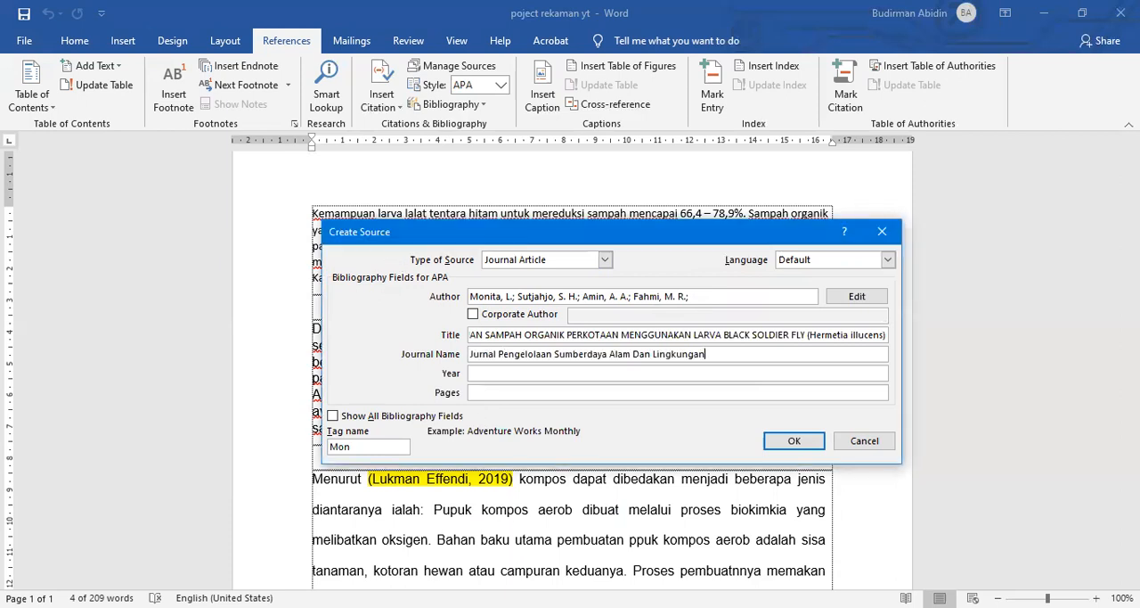
Step: Set the source's year to 2017 and pages to 227– 234, and insert it as the citation in the first paragraph
key(alt+Tab)
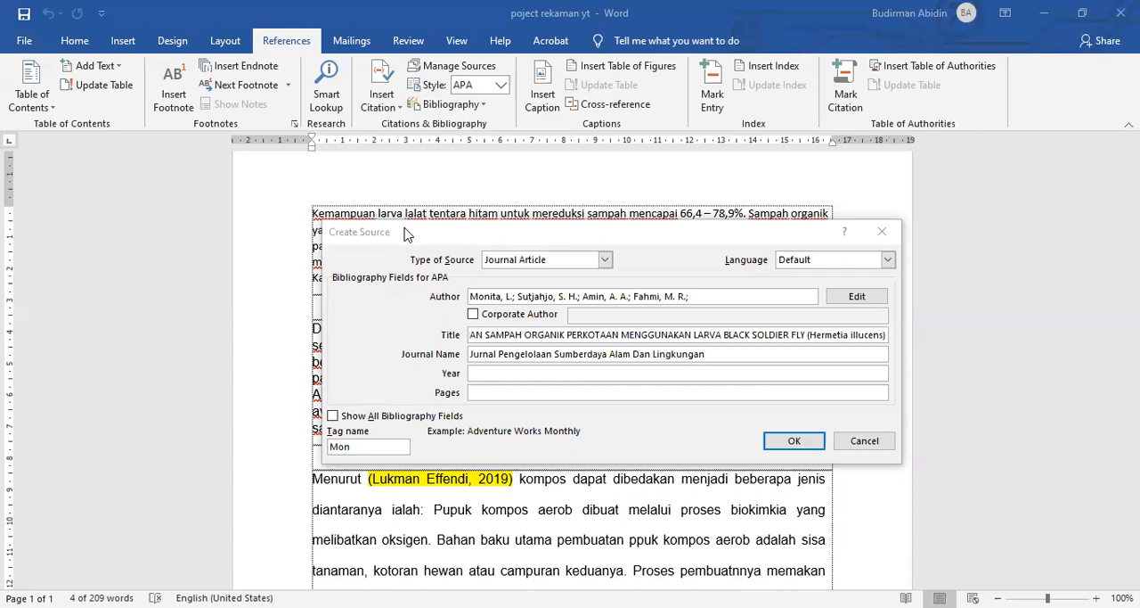
click(481, 373)
text(2017)
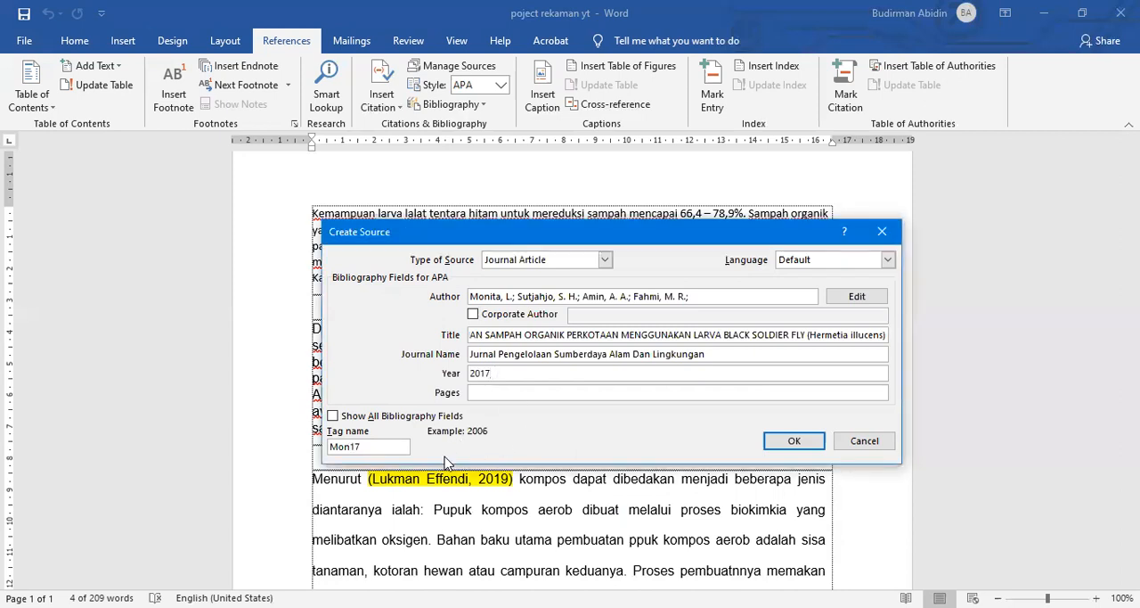
key(alt+Tab)
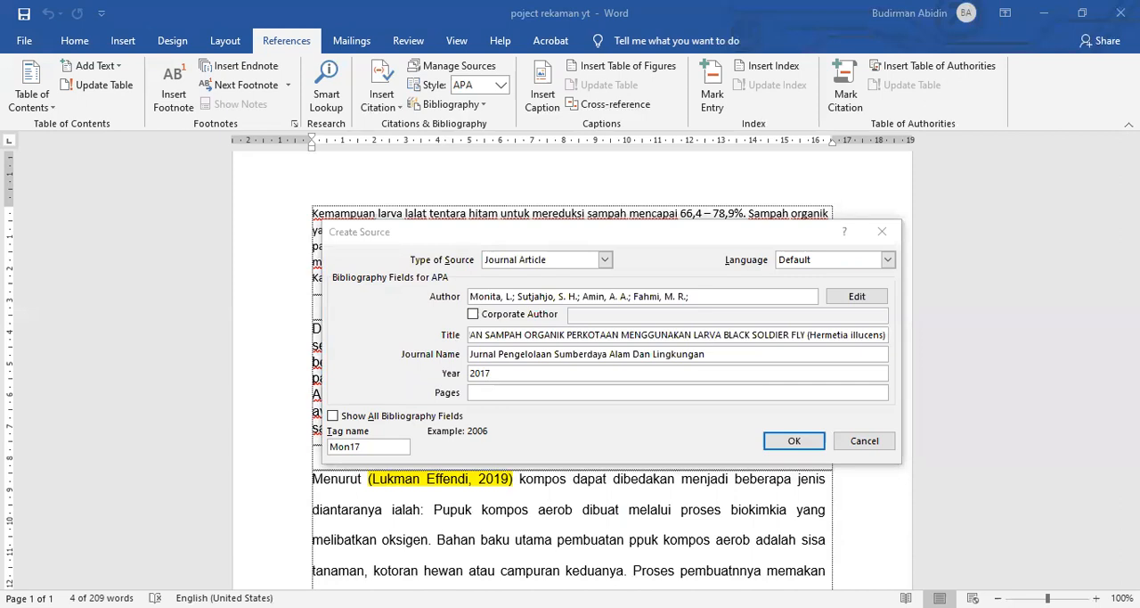
click(481, 392)
text(227– 234)
click(794, 441)
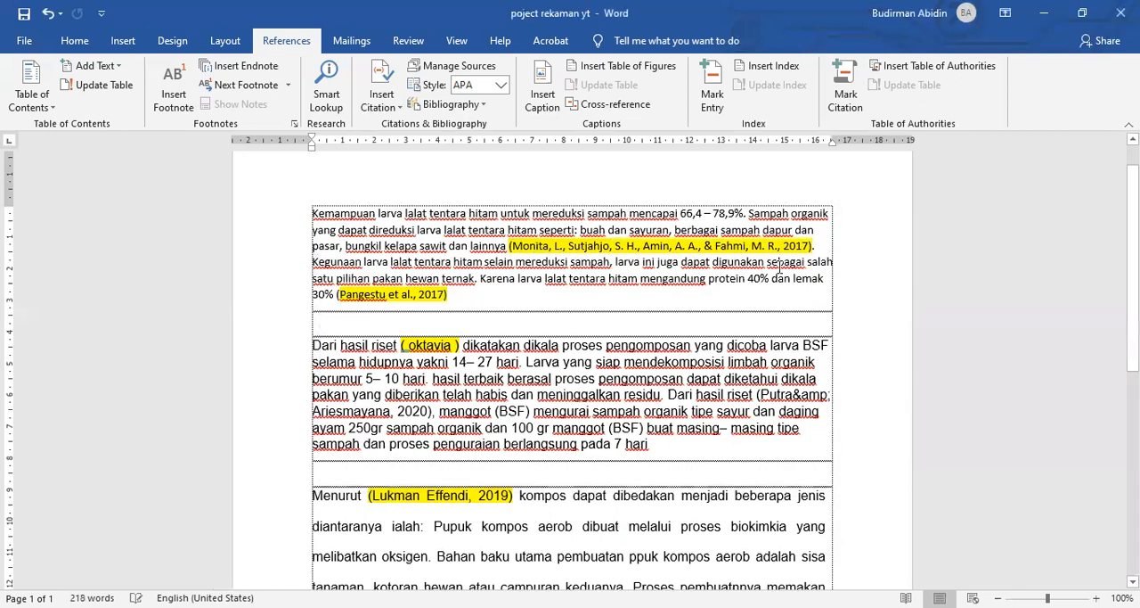
Step: Try to delete the co-authors' names from the four-author citation in the first paragraph
click(767, 246)
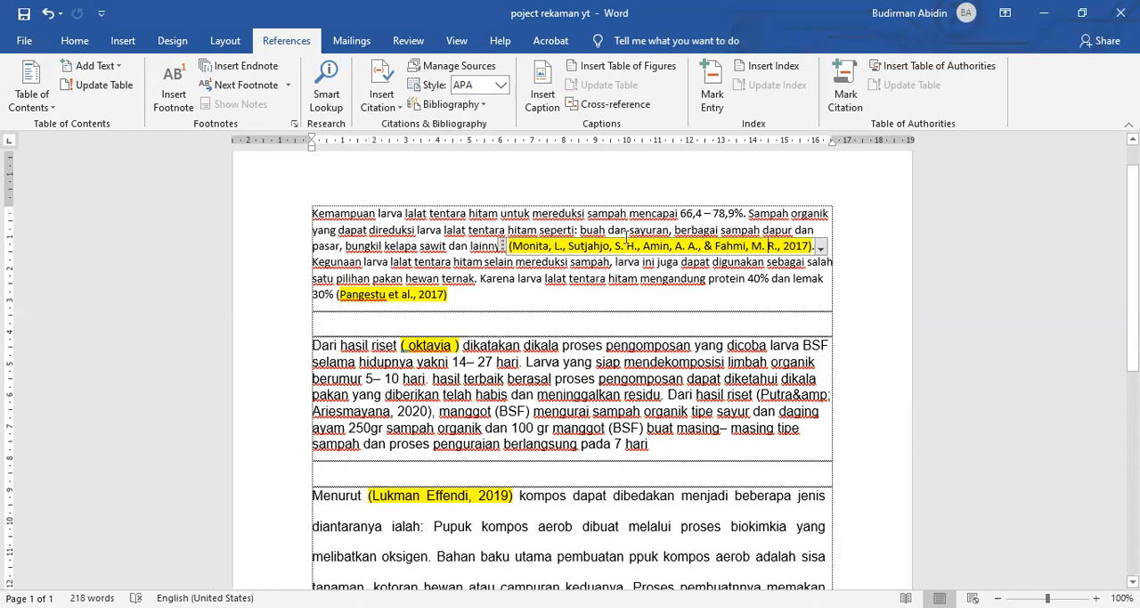
click(800, 245)
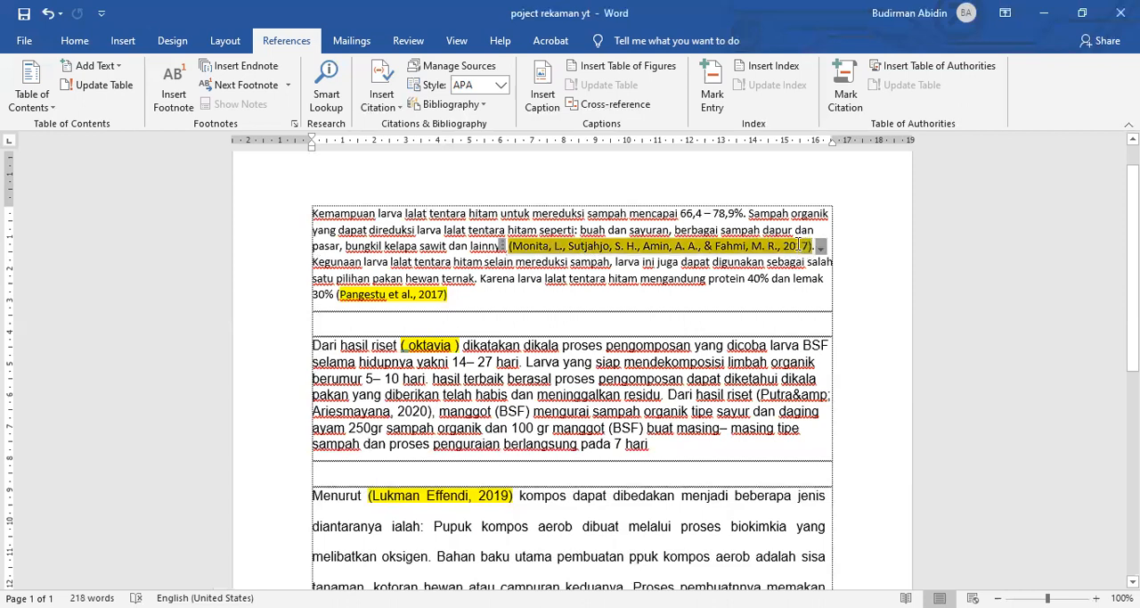
mouse_move(776, 246)
mouse_down()
mouse_move(671, 236)
mouse_move(609, 261)
mouse_move(576, 258)
mouse_move(577, 246)
mouse_move(718, 255)
mouse_move(776, 243)
mouse_up()
click(574, 248)
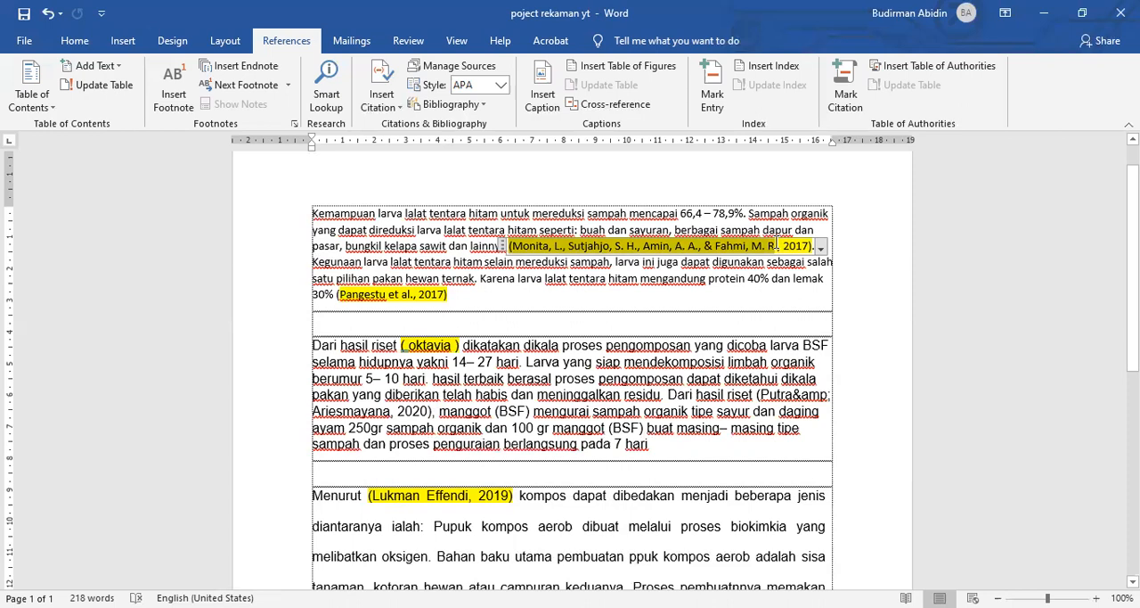
click(615, 259)
drag(571, 243, 772, 249)
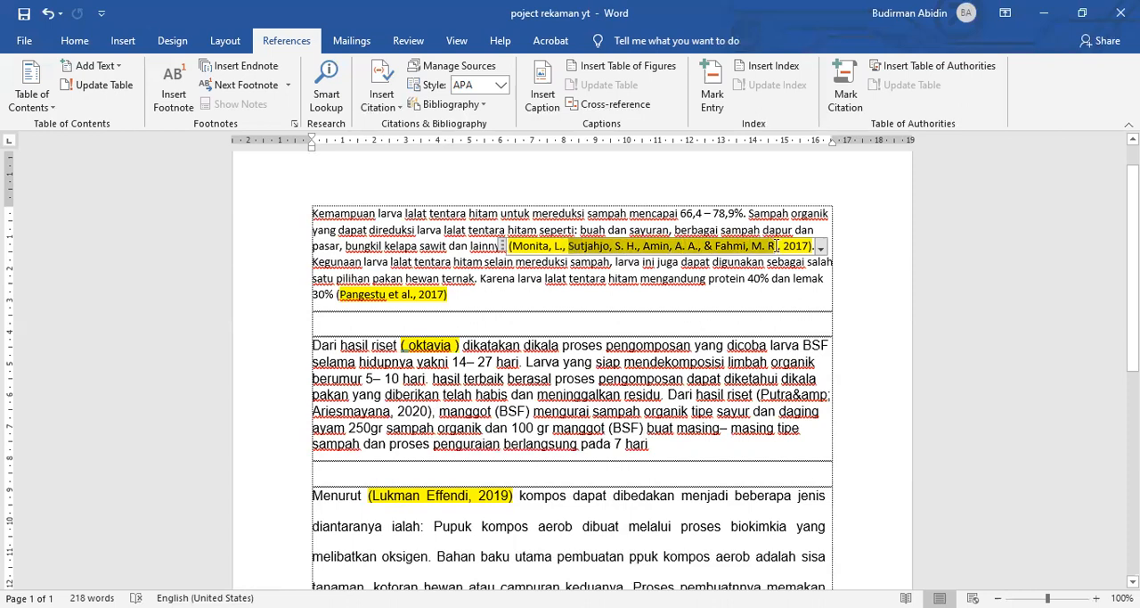
key(Delete)
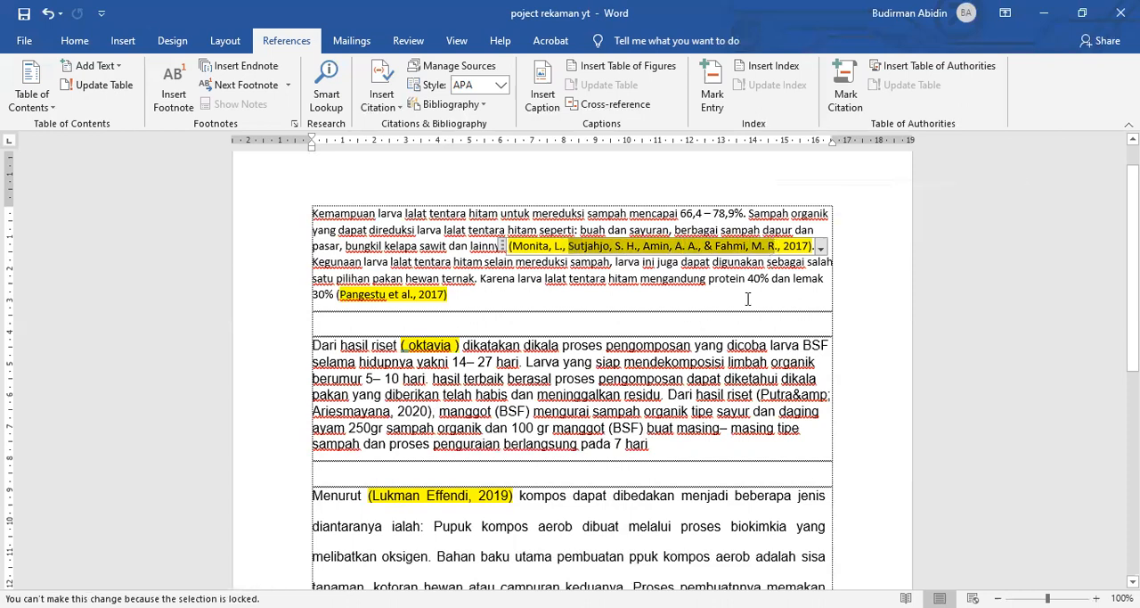
click(749, 298)
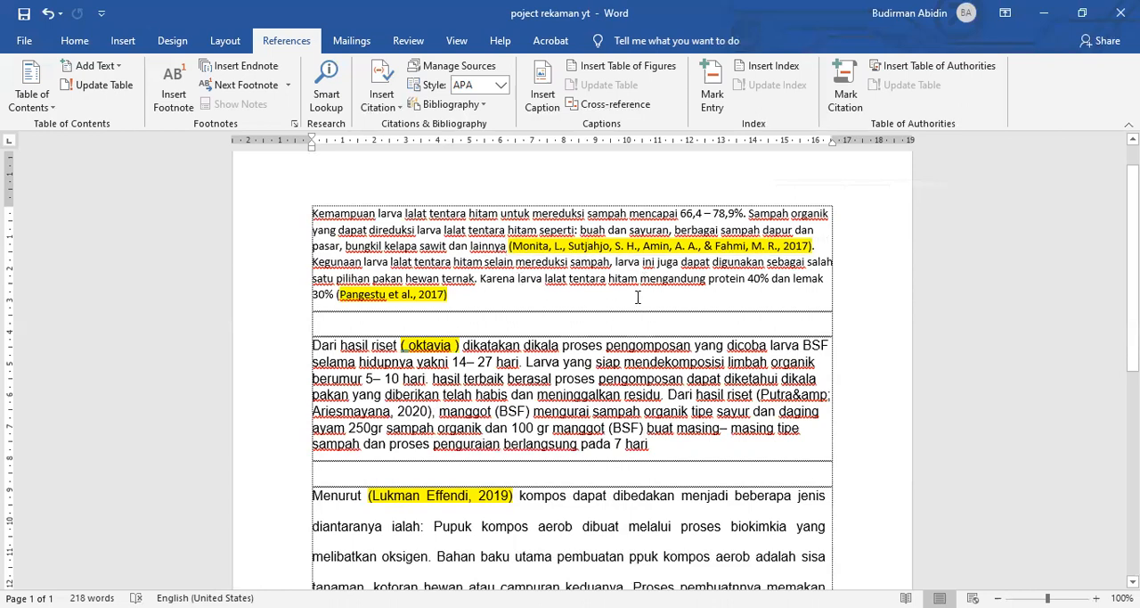
scroll(535, 273, down, 1)
scroll(496, 286, up, 2)
click(472, 283)
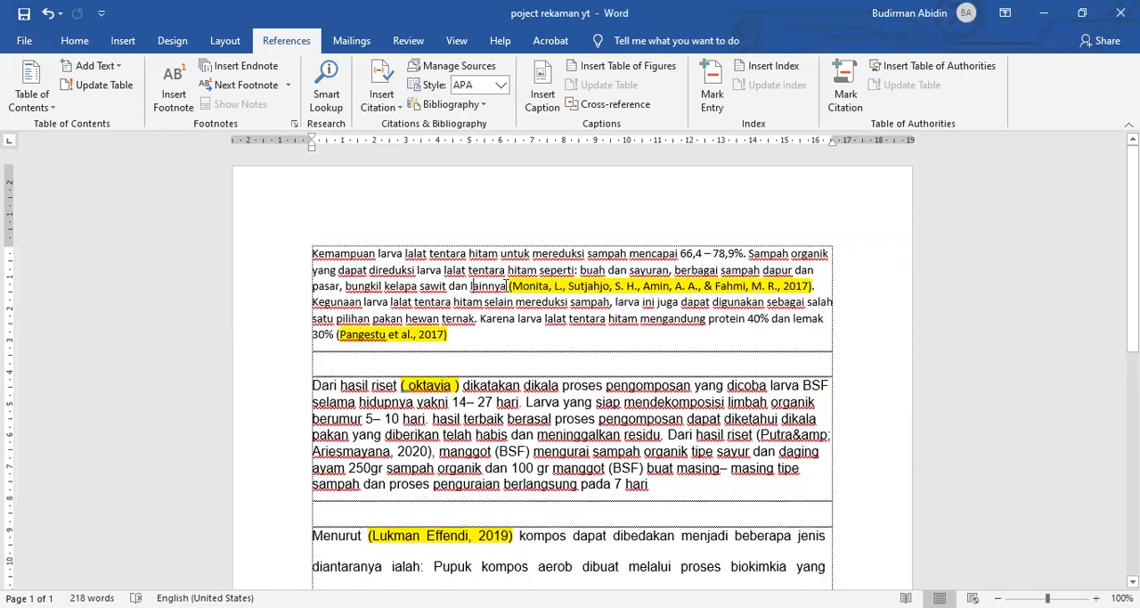
click(521, 285)
click(567, 318)
click(523, 283)
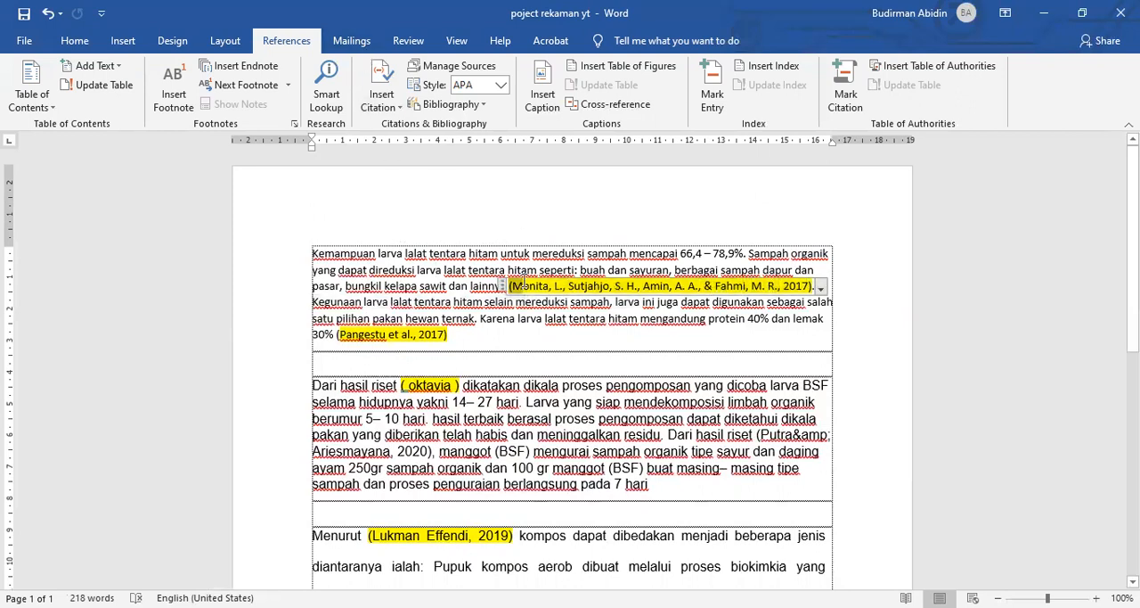
Step: Insert a citation of the 2017 "PENGOLAHAN SAMPAH ORGANIK PERKOTAAN" source at the end of the first paragraph
click(565, 329)
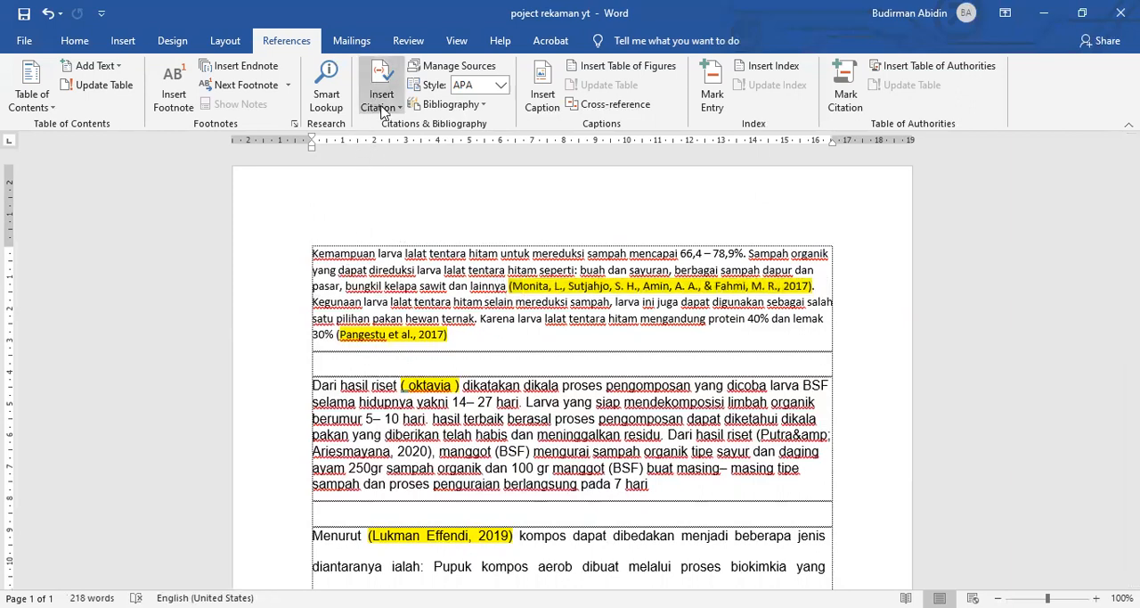
click(389, 111)
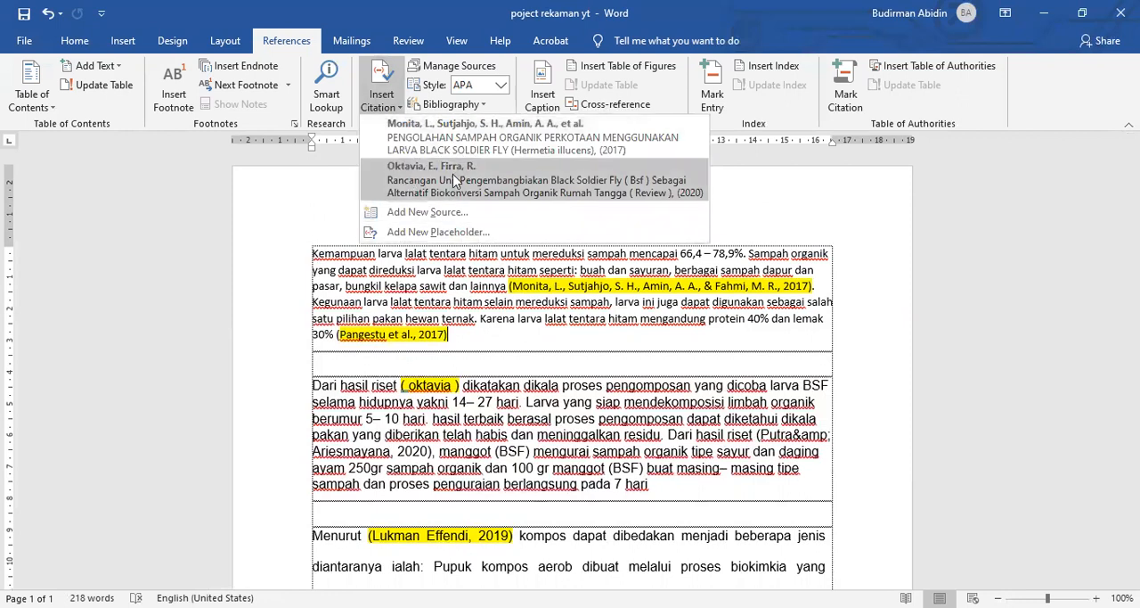
click(533, 136)
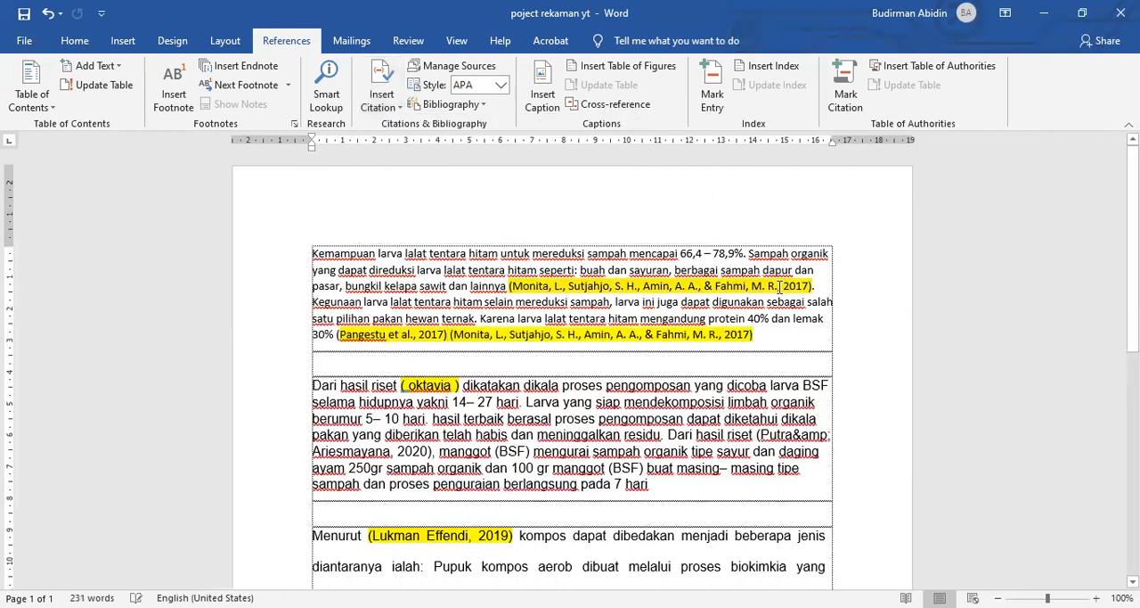
Step: Convert the first citation in the opening paragraph to static text and replace its co-authors' names with "et al,"
click(821, 287)
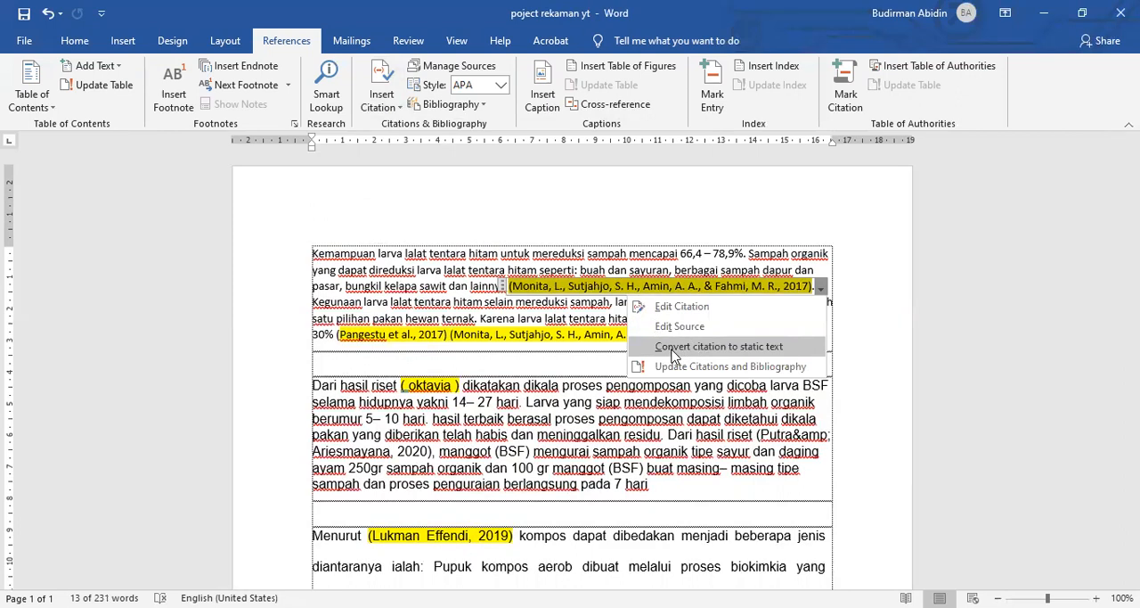
click(674, 349)
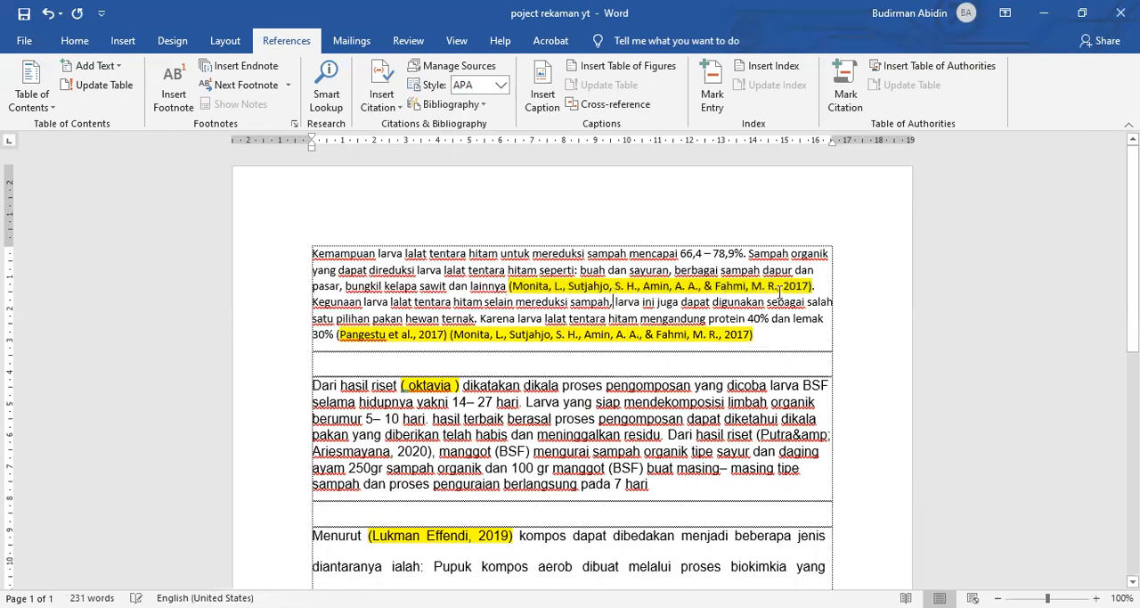
drag(813, 285, 574, 286)
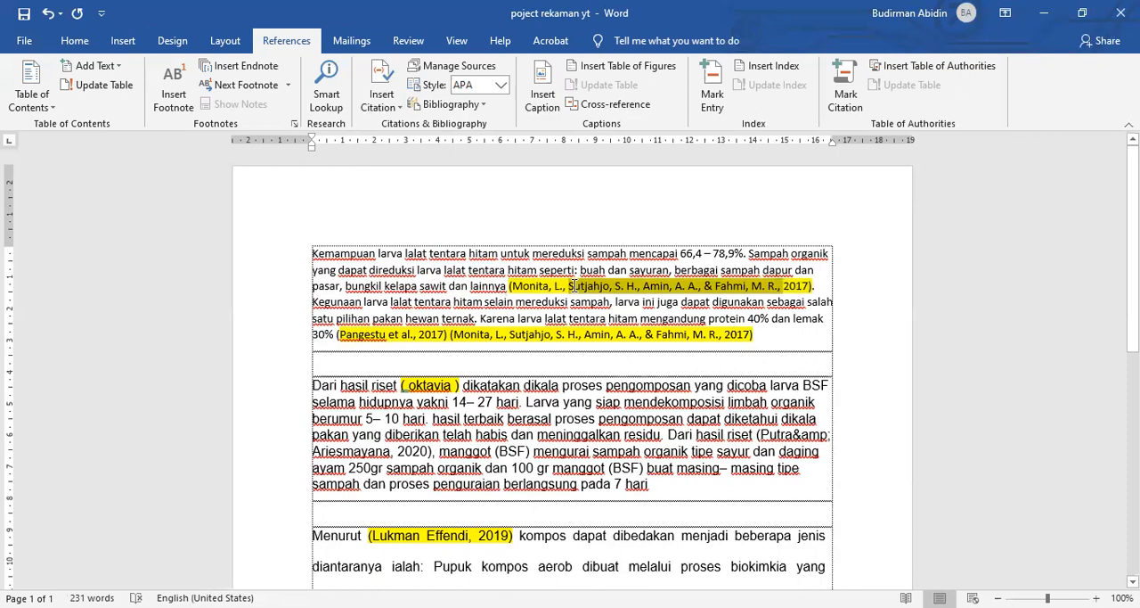
text(et)
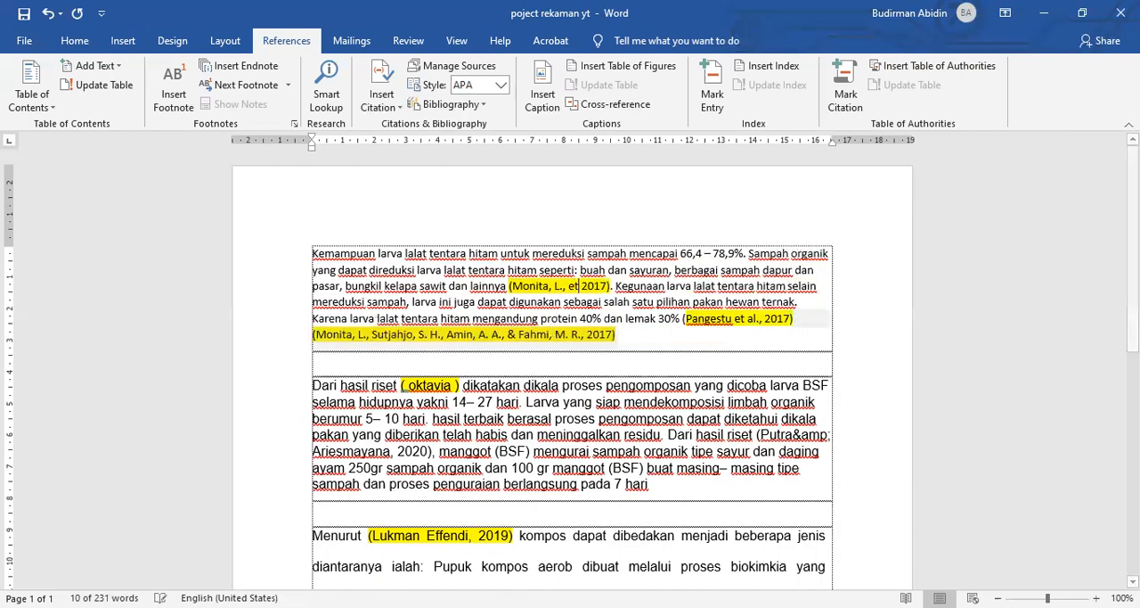
text(al)
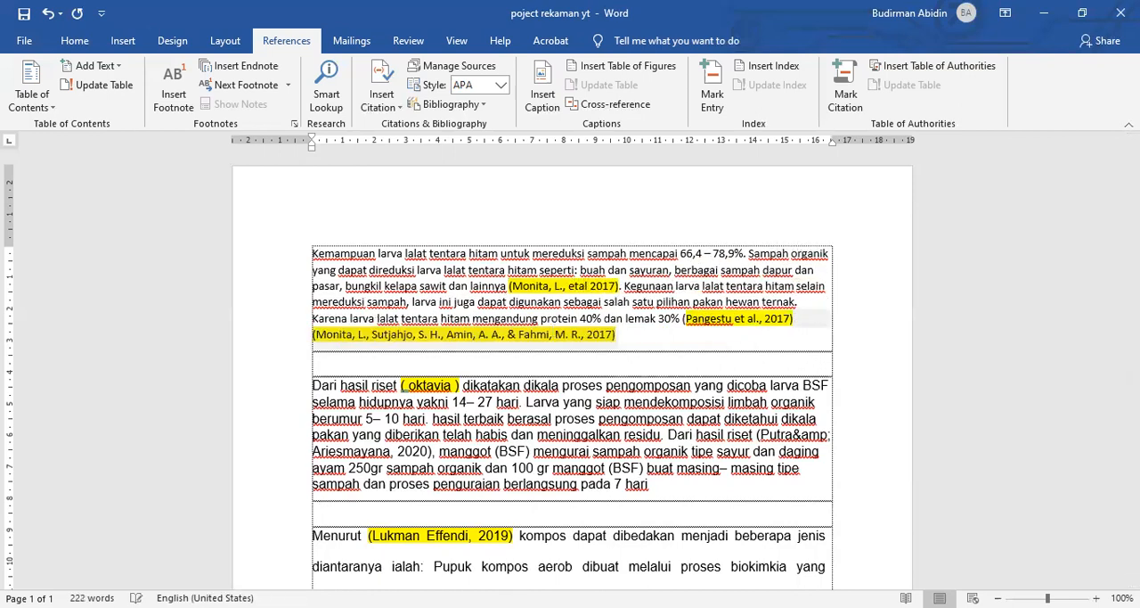
key(BackSpace)
key(BackSpace)
text(a;)
key(BackSpace)
text(l,)
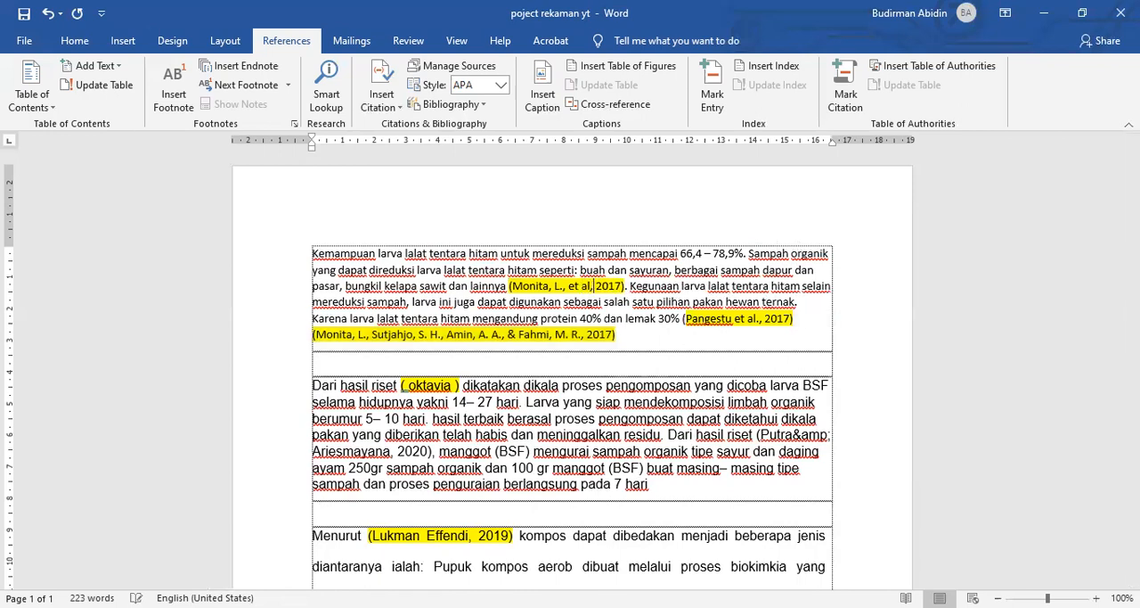
click(453, 310)
Step: Convert the four-author citation at the end of the first paragraph to static text
scroll(515, 305, down, 2)
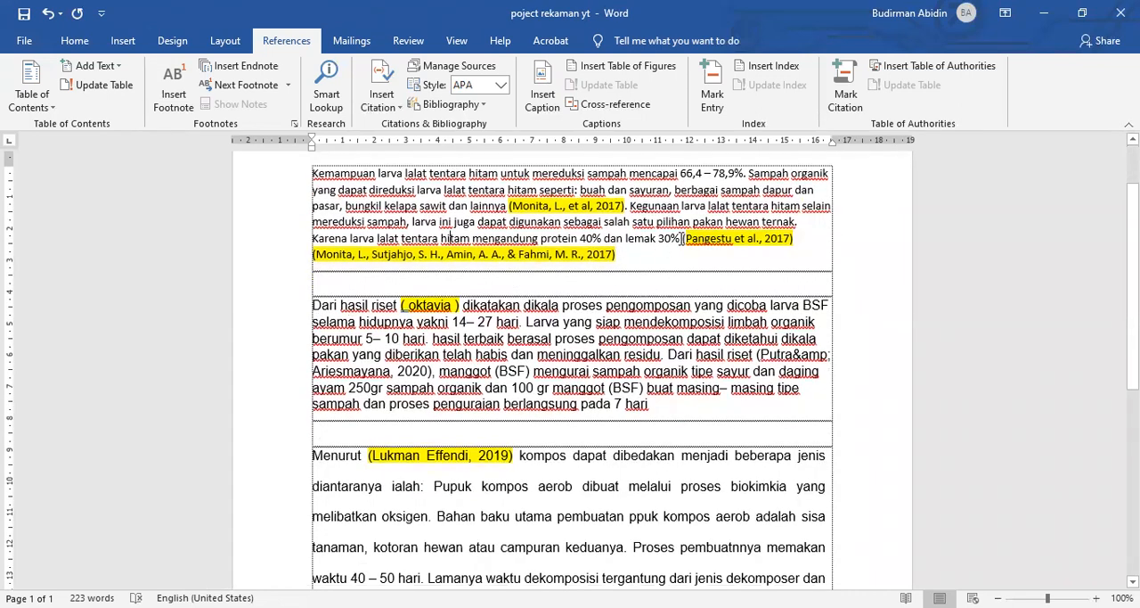
drag(687, 243, 635, 261)
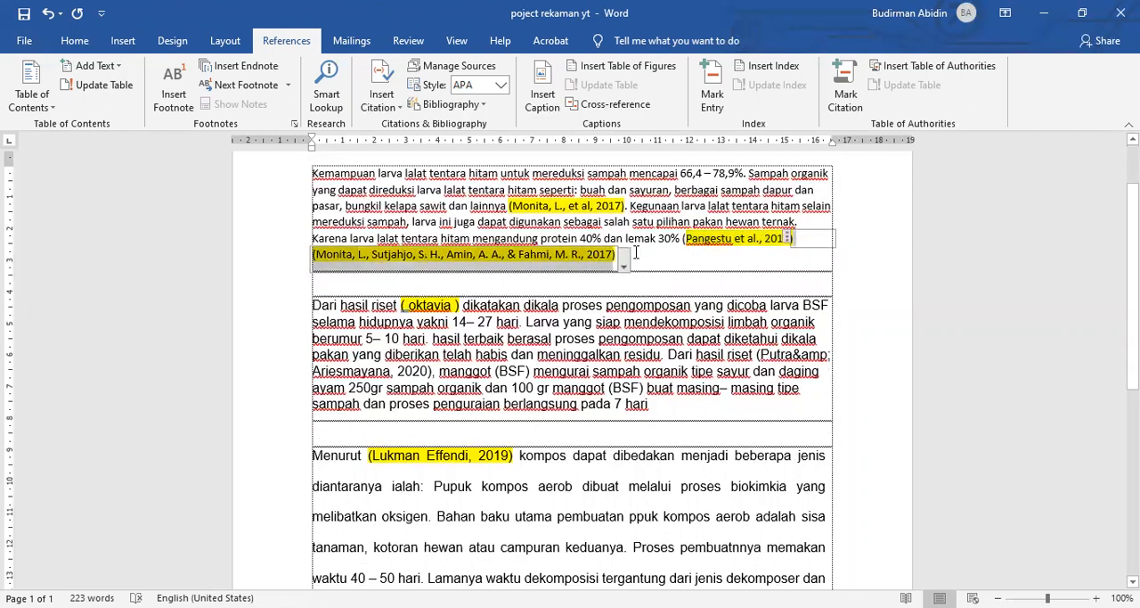
drag(622, 256, 598, 258)
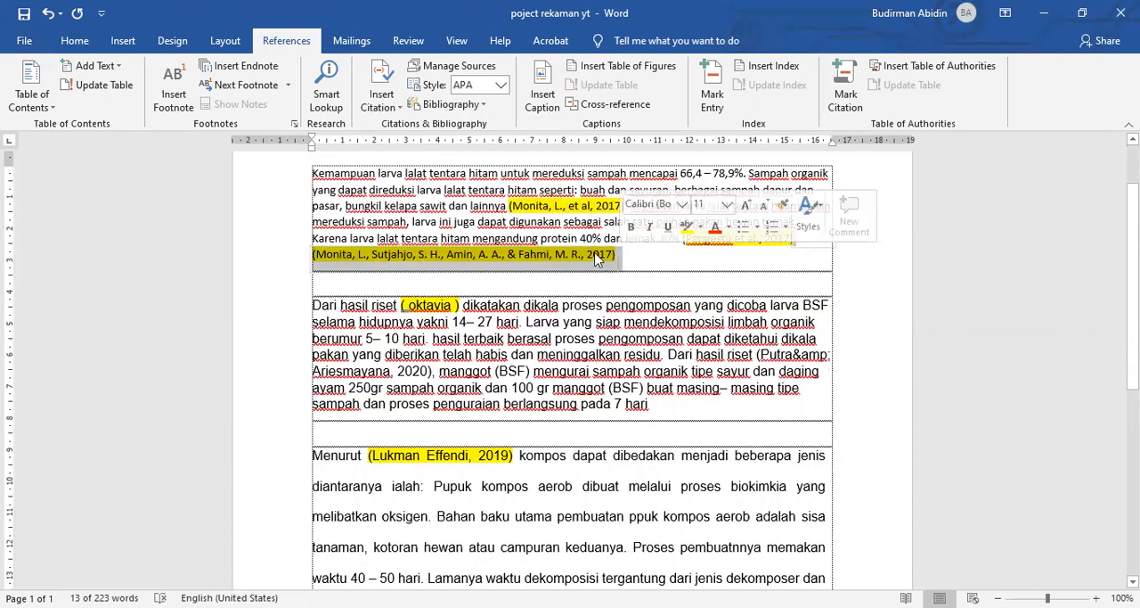
click(624, 263)
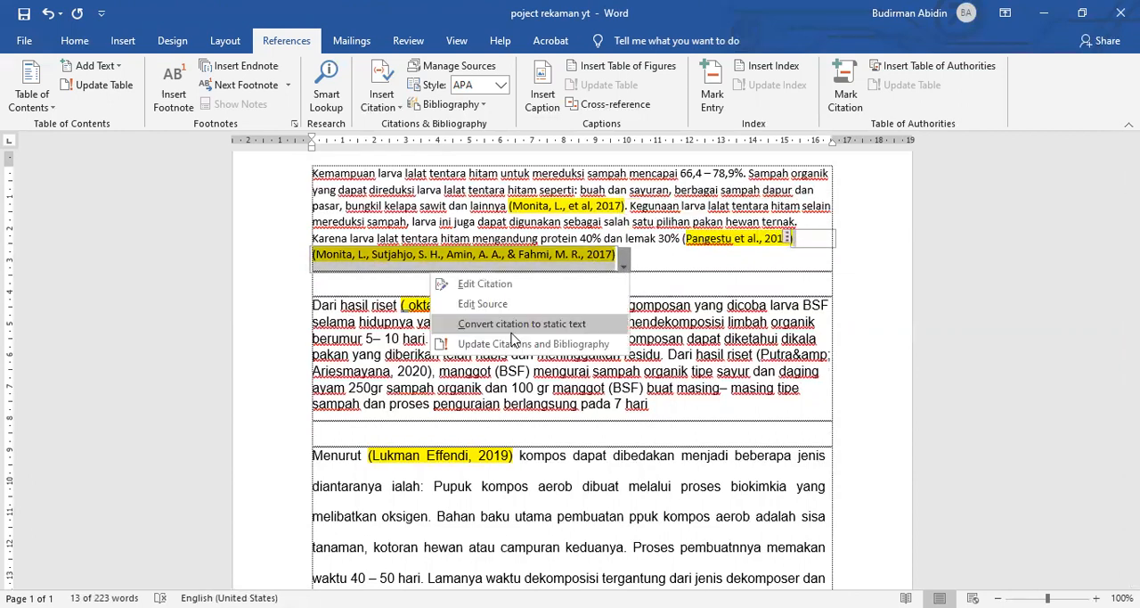
click(508, 327)
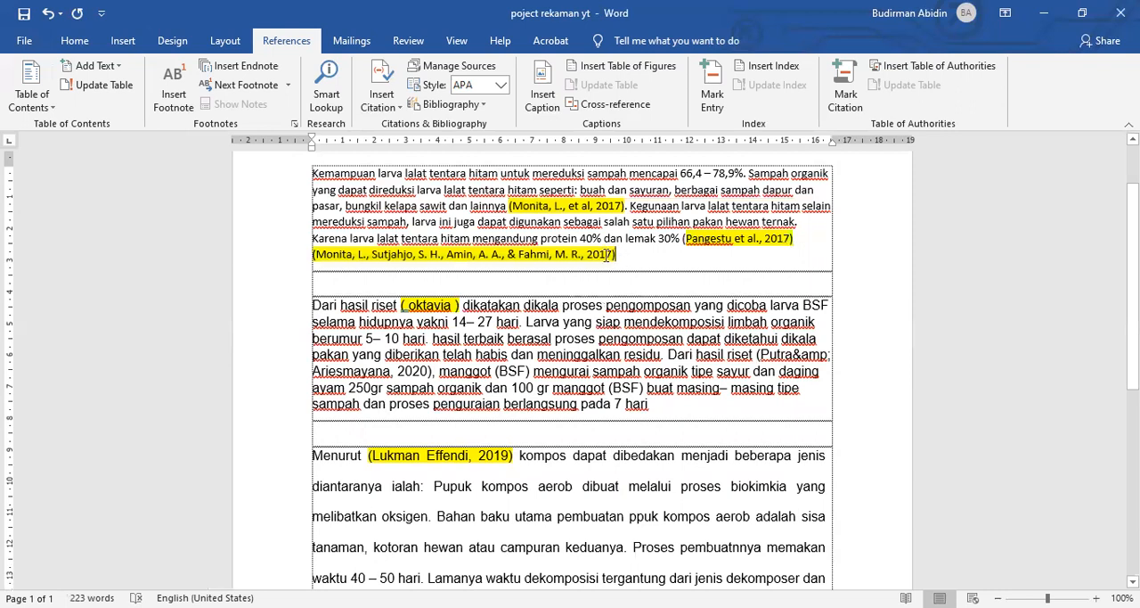
Step: Shorten the author list in the first paragraph's closing citation to the first author's surname followed by "et al.", keeping 2017
click(567, 255)
drag(372, 255, 578, 263)
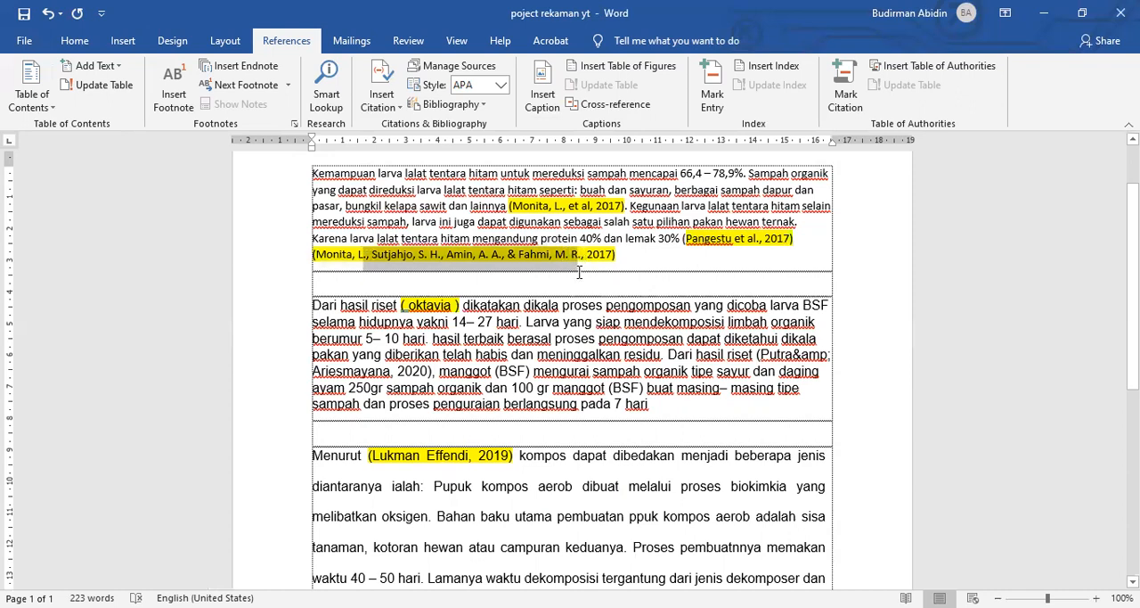
text(et)
key(BackSpace)
key(BackSpace)
key(BackSpace)
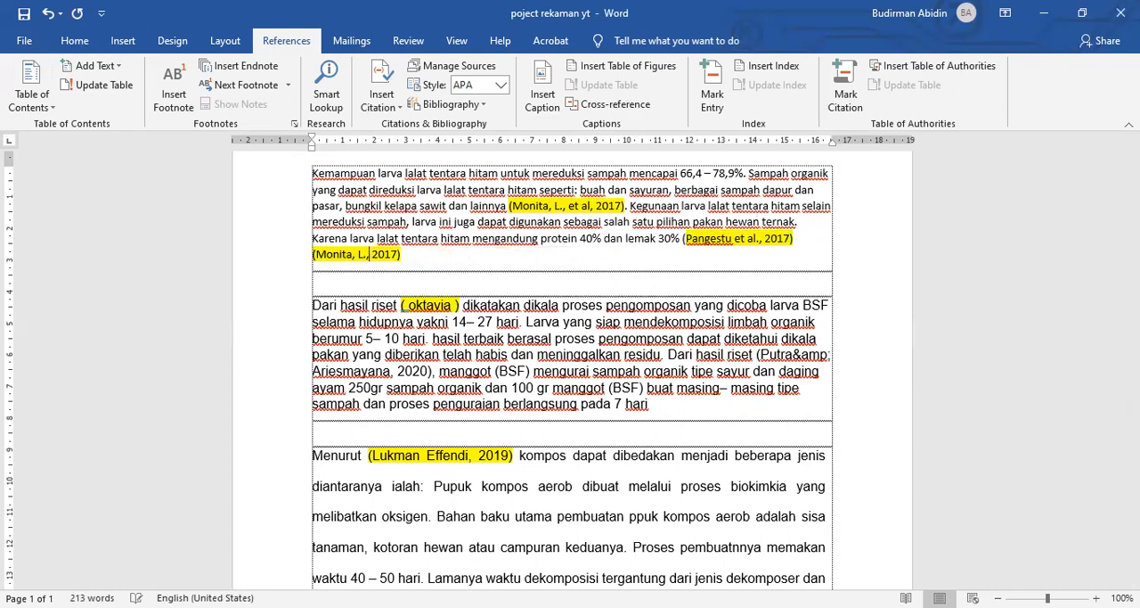
text(et al)
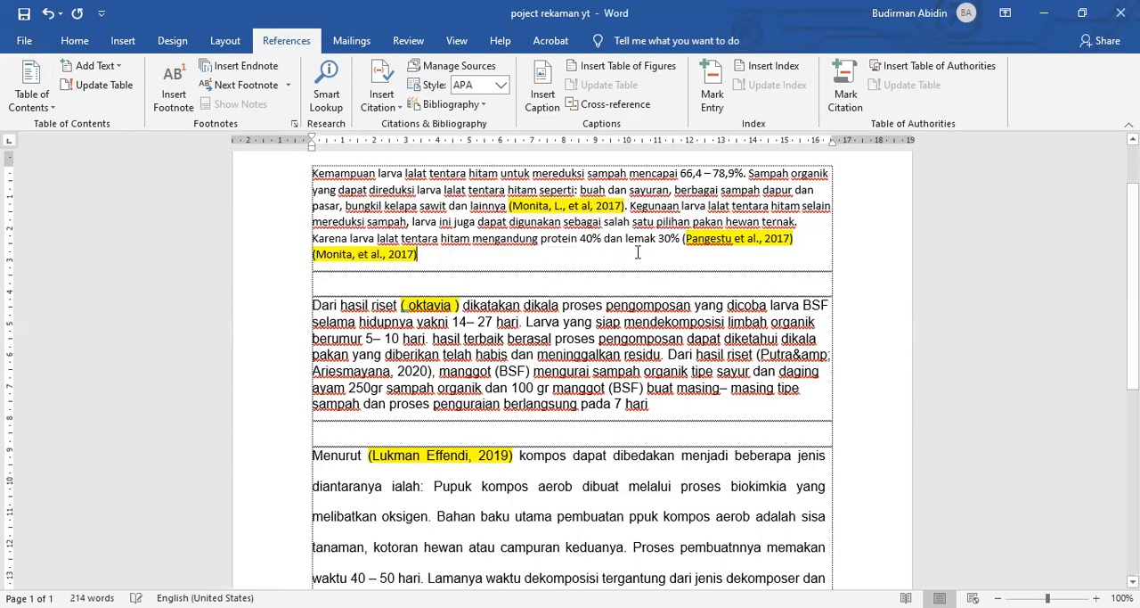
Step: Start a new source in place of the manually typed "et al., 2017" citation after "lemak 30%" and paste its first author's name
scroll(533, 262, down, 3)
scroll(698, 270, up, 3)
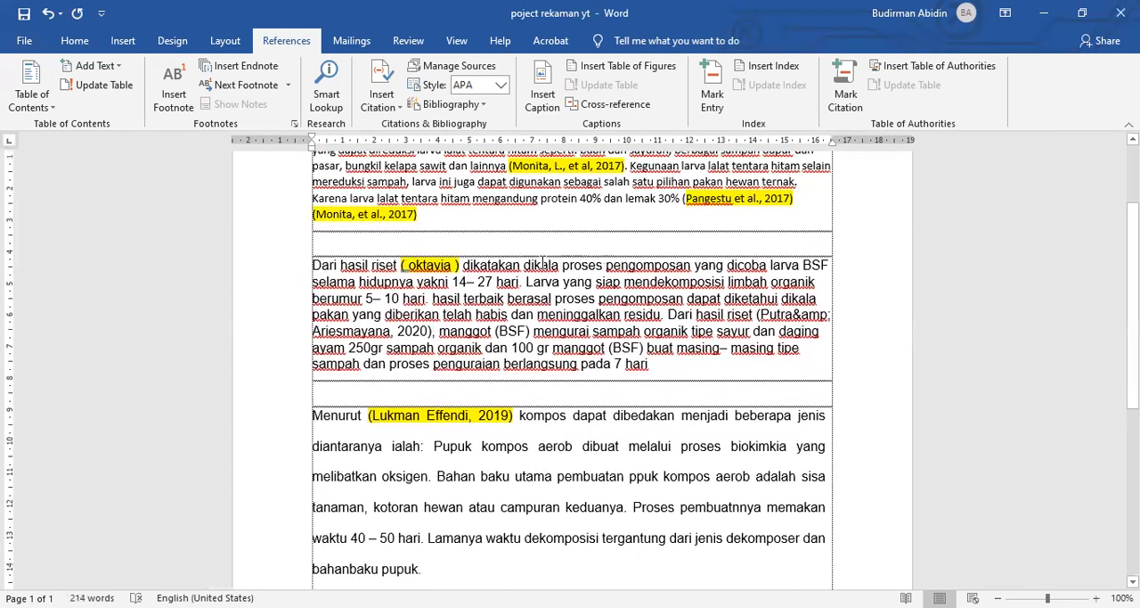
click(688, 239)
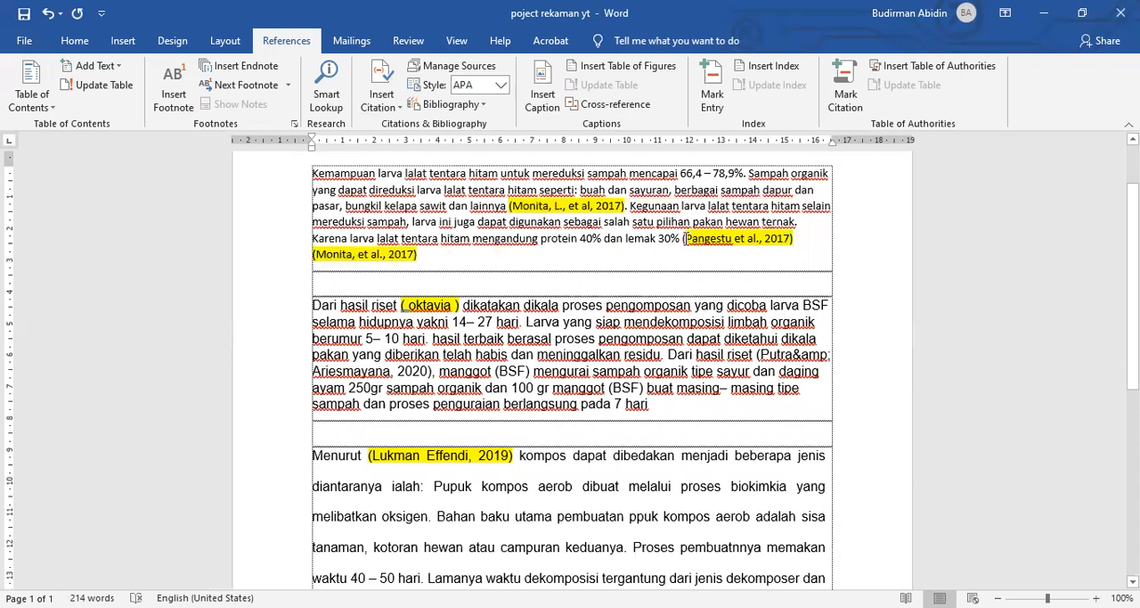
drag(684, 239, 793, 239)
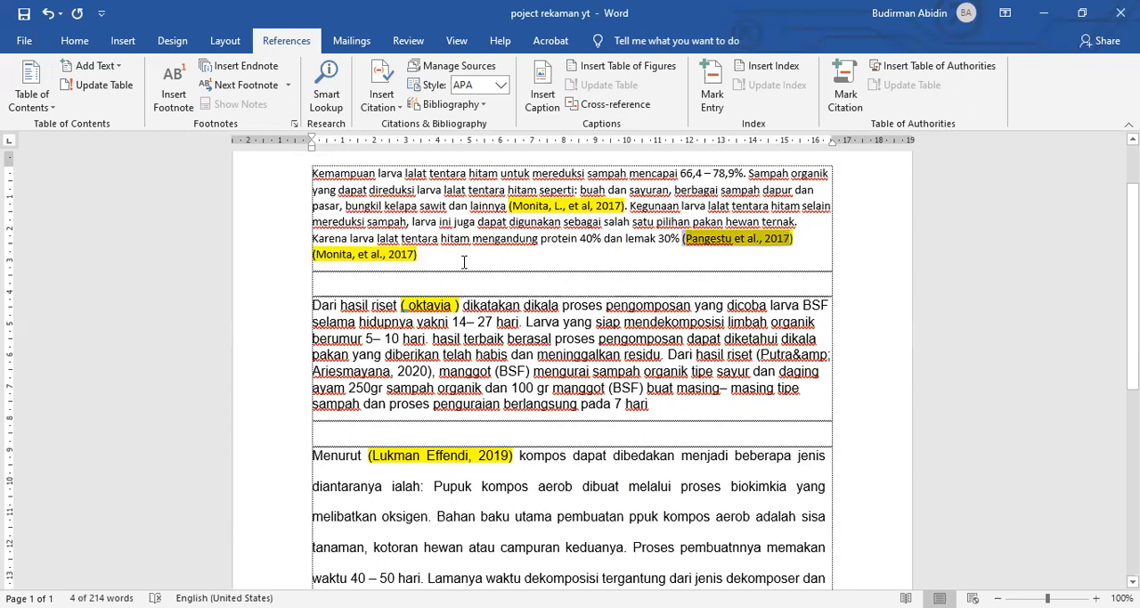
click(381, 98)
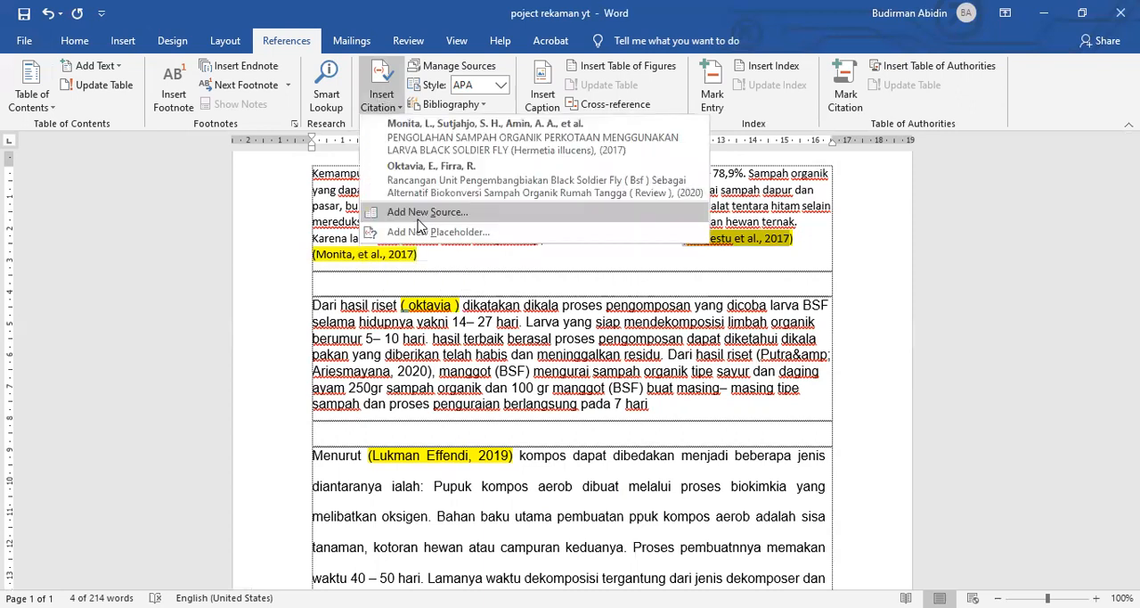
click(419, 214)
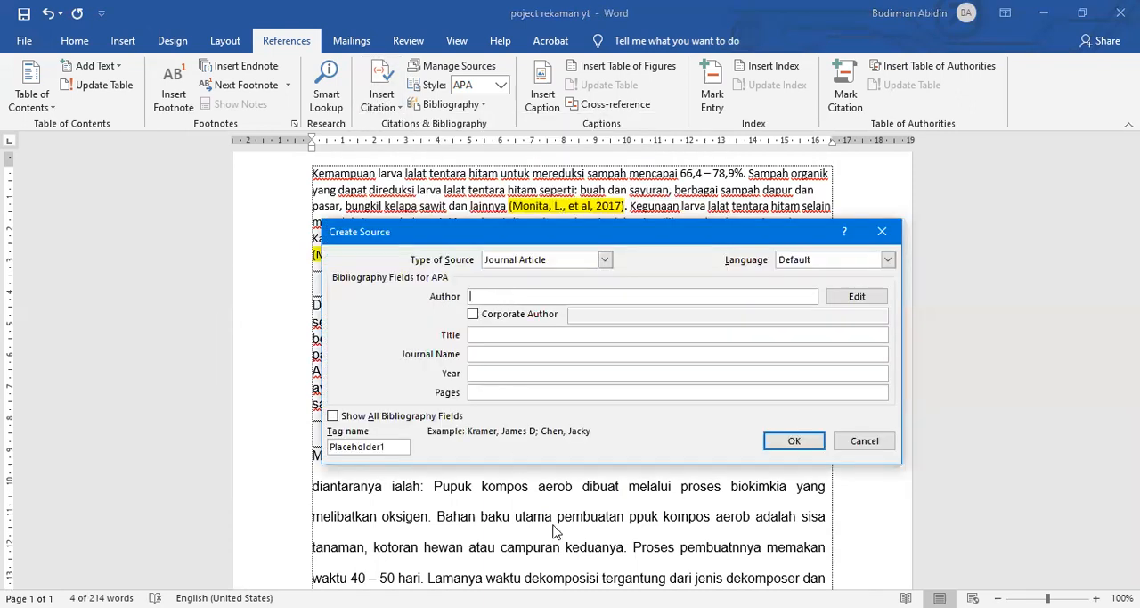
key(alt+Tab)
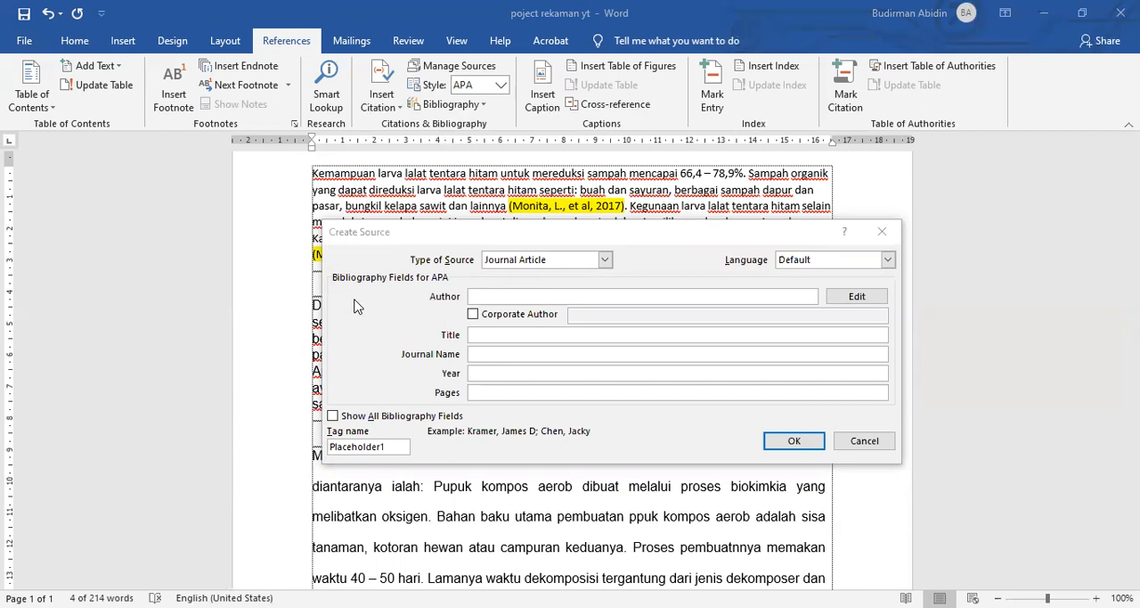
click(490, 298)
text(Pangestu, W.)
Step: Add the second author's name to the source's name list and accept the author entry
click(857, 299)
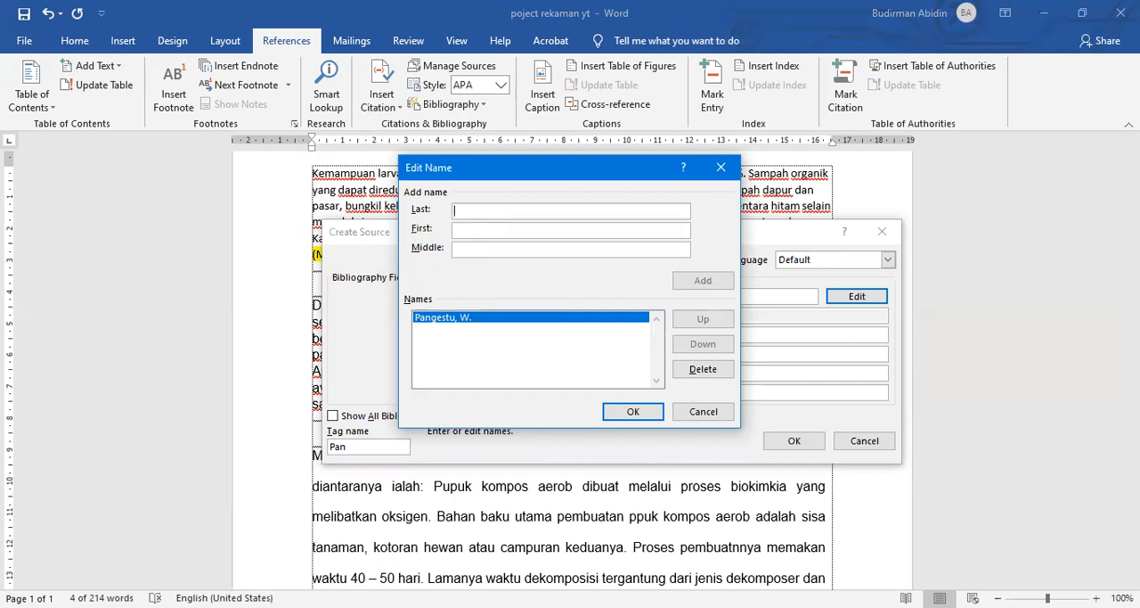
key(alt+Tab)
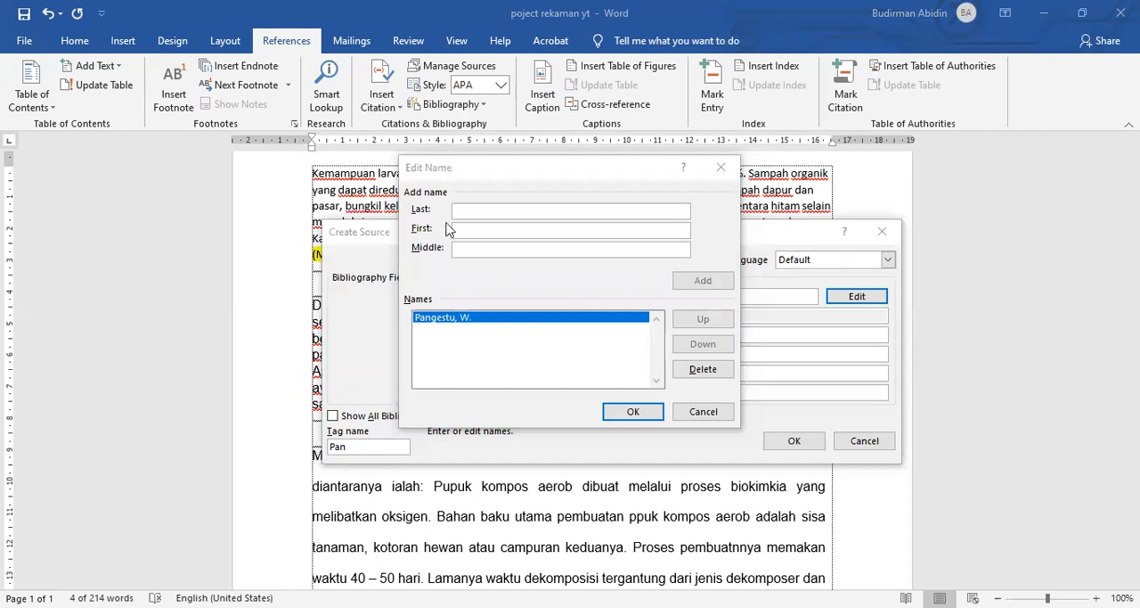
key(alt+Tab)
text(Prasetya, A.)
click(703, 281)
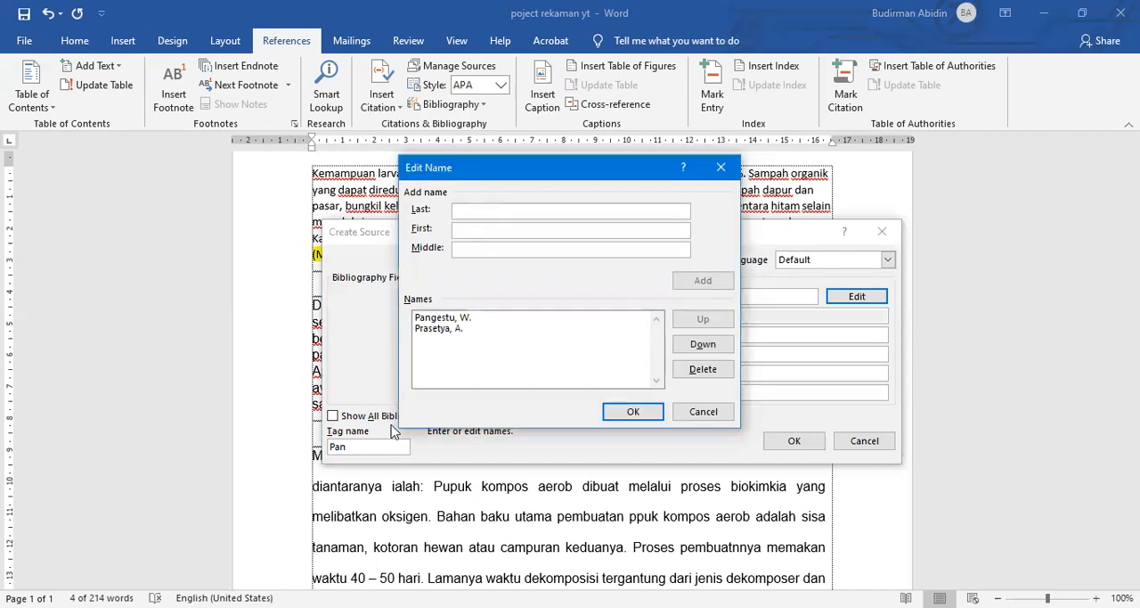
click(626, 415)
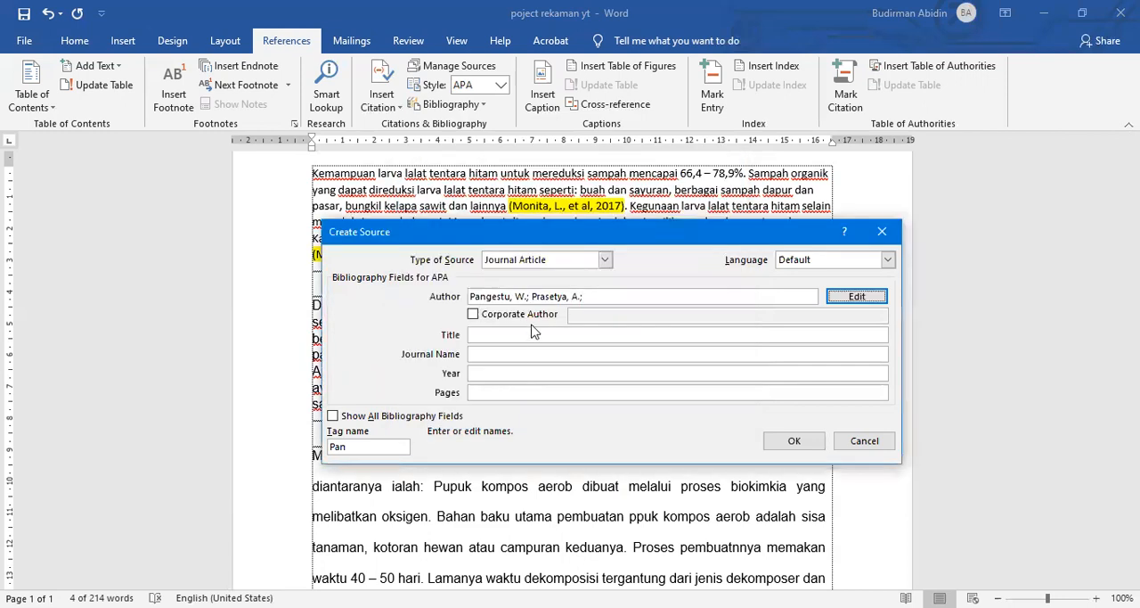
Step: Fill in the source's title as "Pengolahan Limbah Kulit Pisang Dan Nangka Muda Menggunakan Larva Black Soldier Fly (Hermetia illucens)"
click(473, 334)
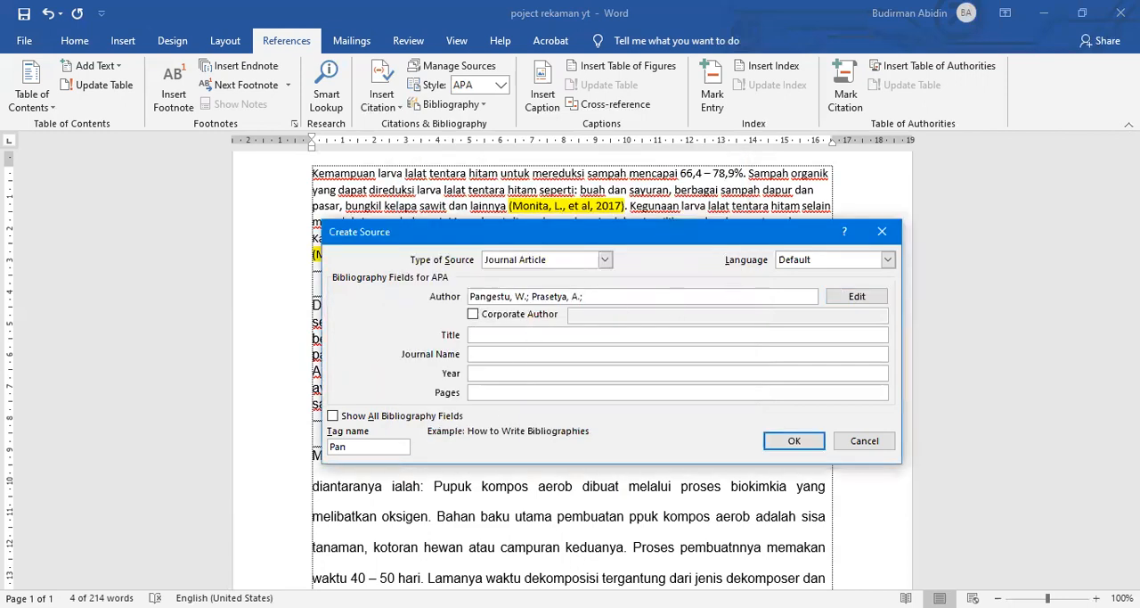
key(alt+Tab)
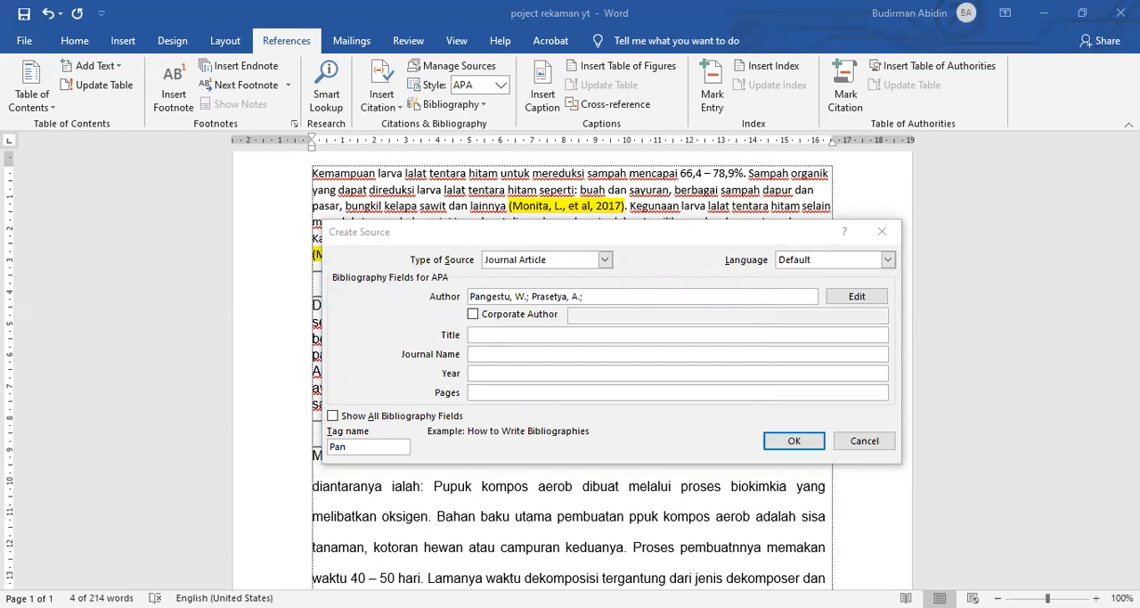
click(521, 336)
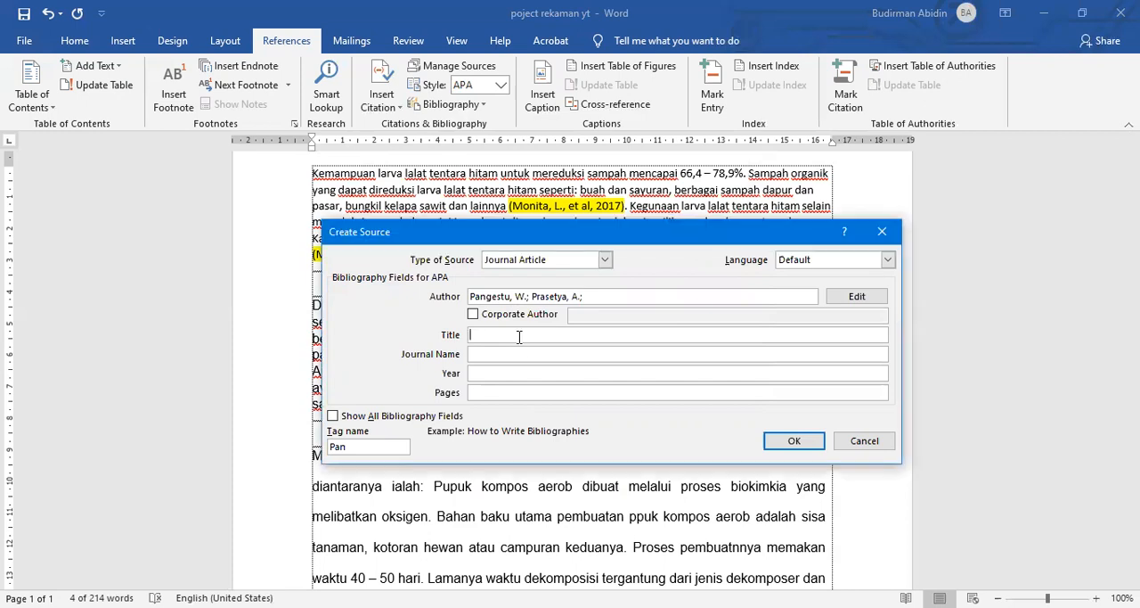
key(ctrl+v)
Step: Copy the journal name "Simposum Nasional Rapi XVI" from the reference and paste it into the new source
click(490, 353)
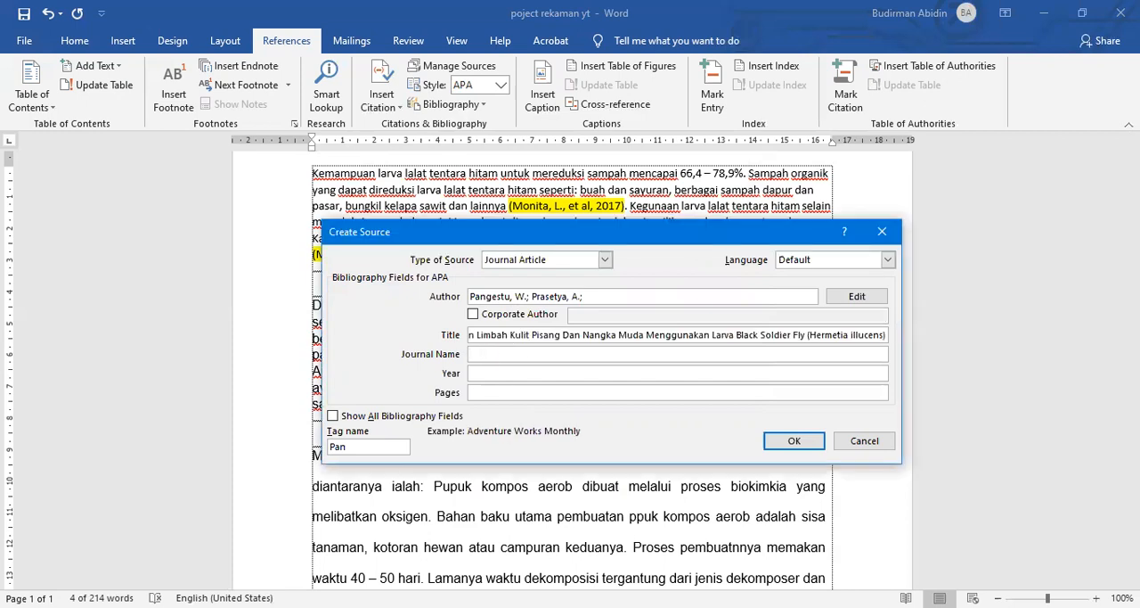
key(alt+Tab)
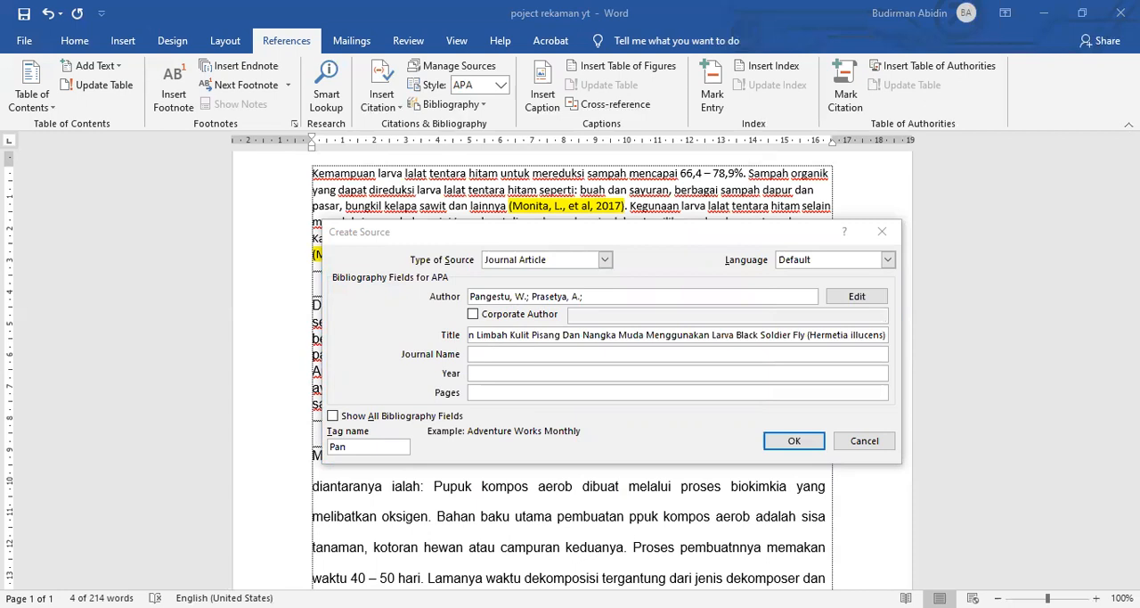
key(alt+Tab)
text(Simposum Nasional Rapi XVI)
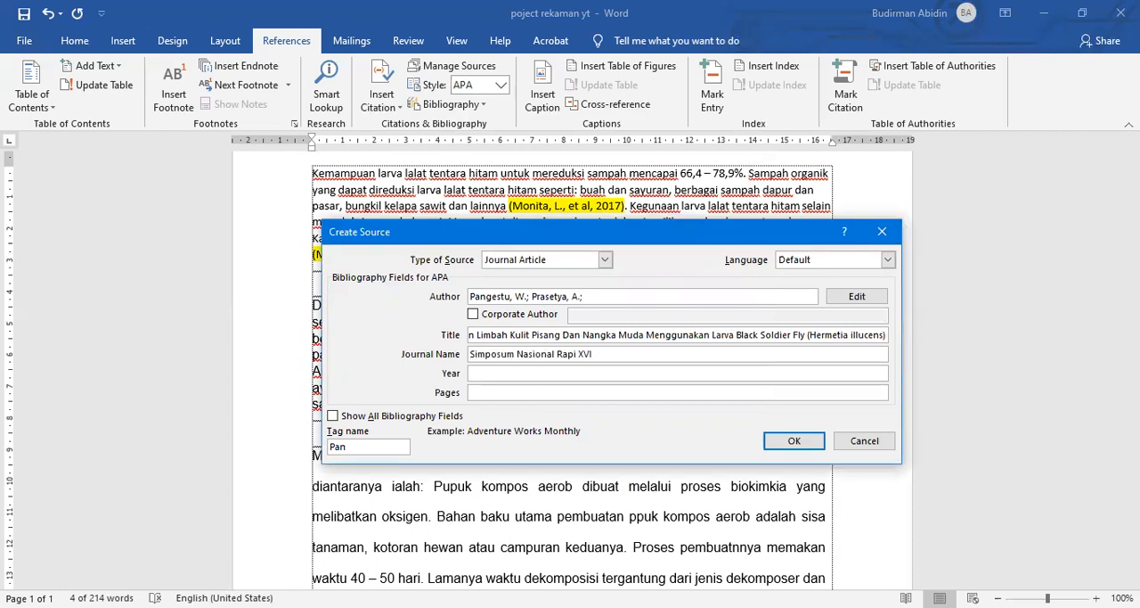
Step: Paste the year 2017 and the pages 97–101 into the source and save it to insert its citation
key(alt+Tab)
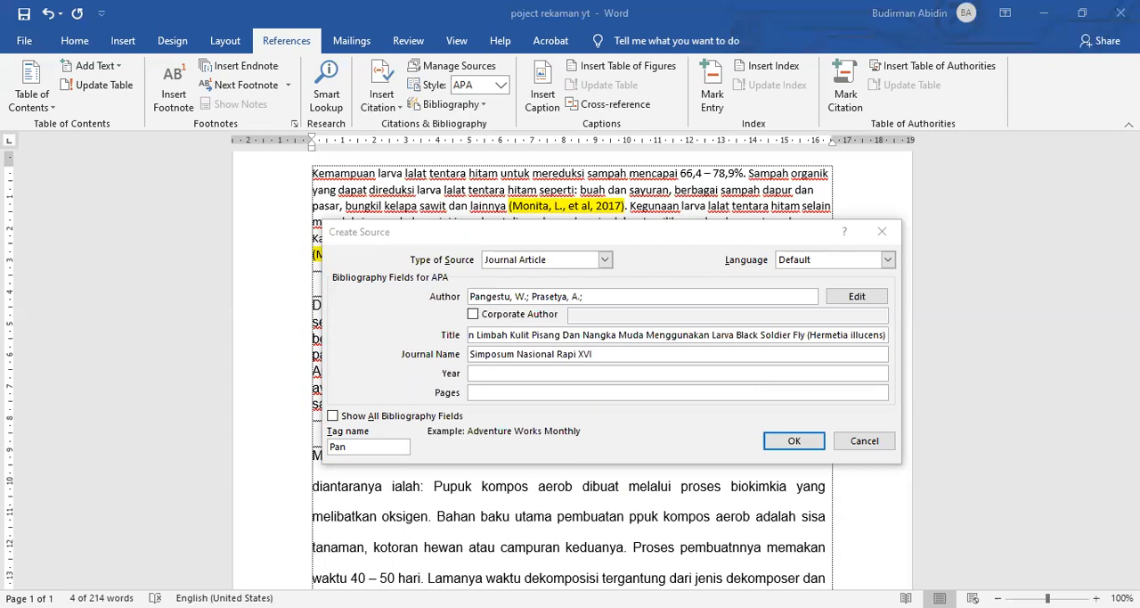
click(541, 373)
text(2017)
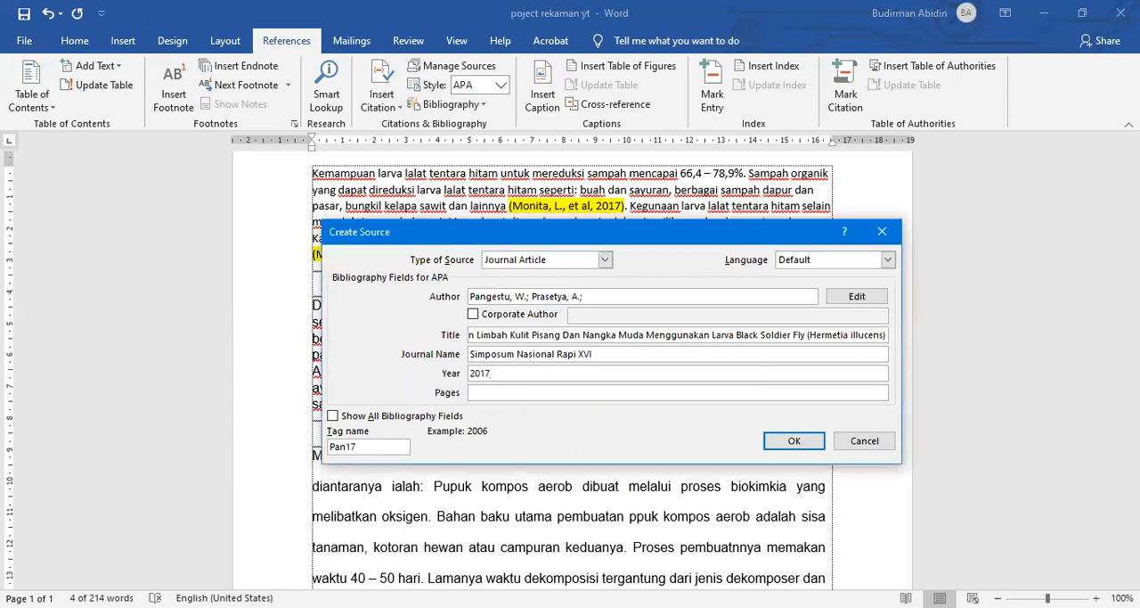
key(alt+Tab)
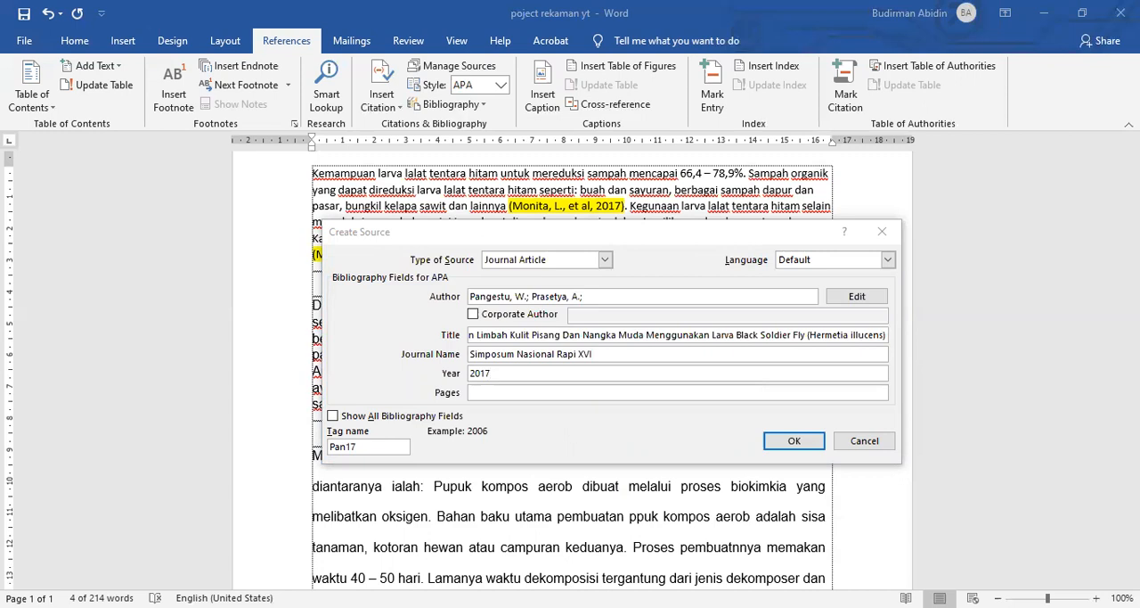
click(476, 392)
text(97– 101)
click(770, 442)
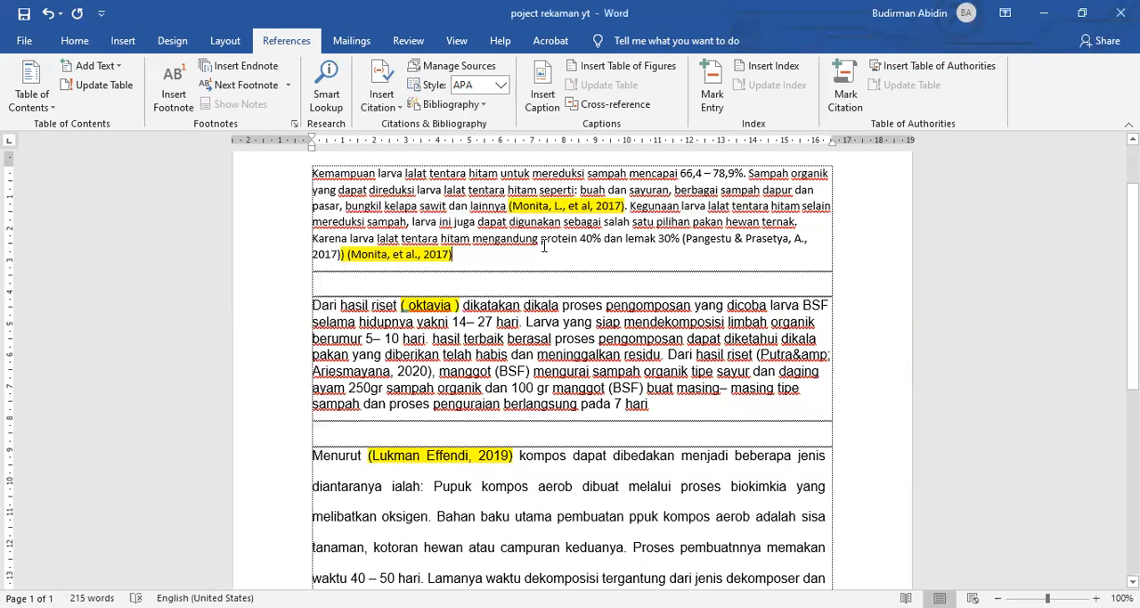
Step: Convert the new citation after "lemak 30%" to static text and replace its second author with "et al.", keeping 2017
click(338, 257)
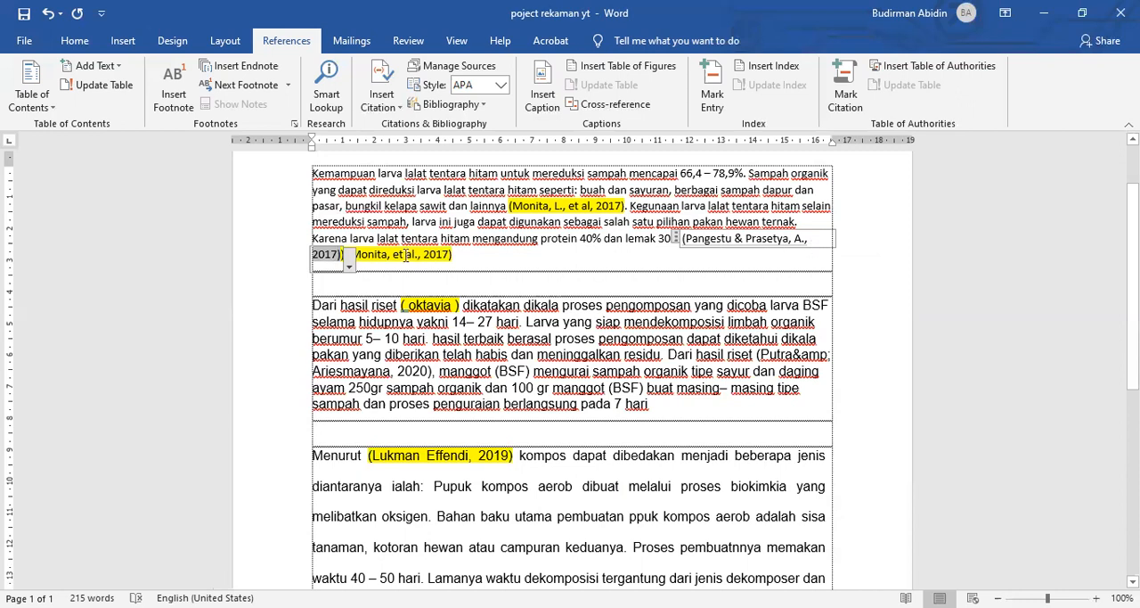
click(674, 239)
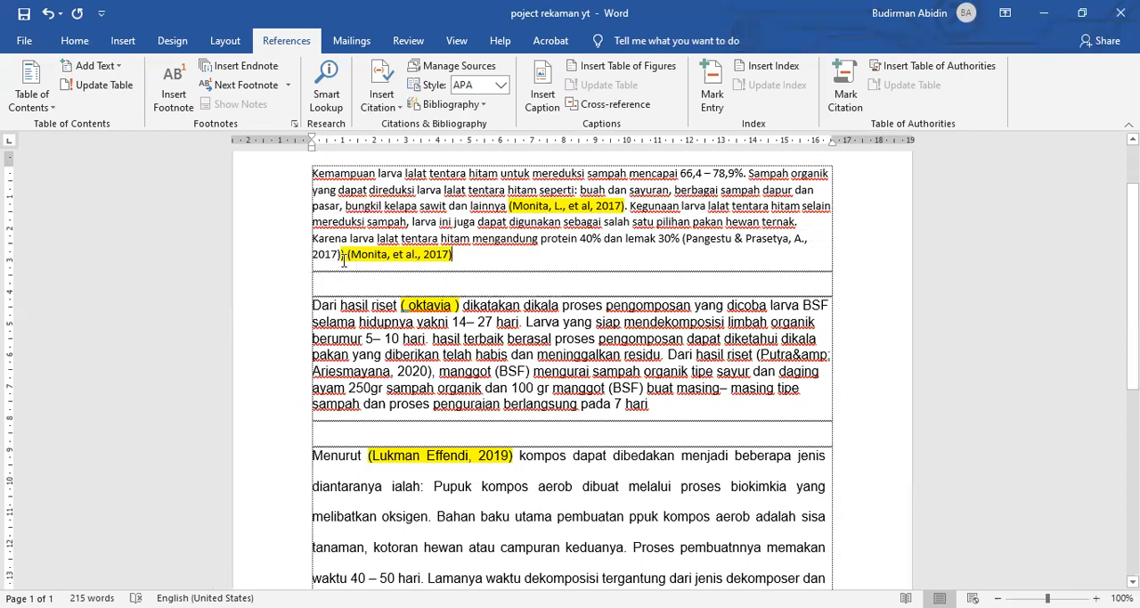
text(%)
click(694, 242)
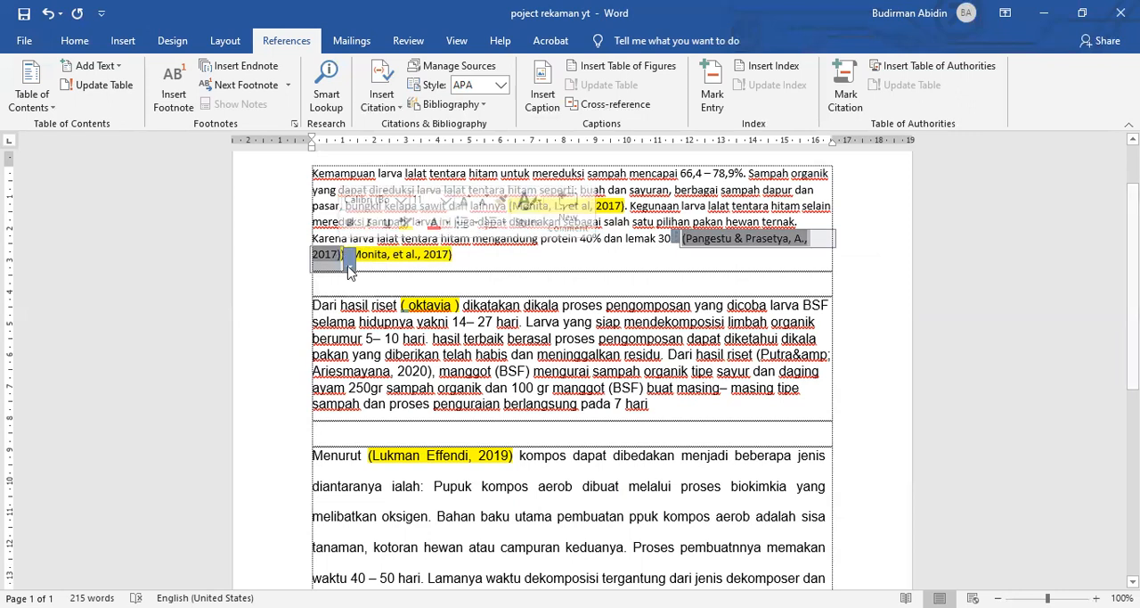
click(350, 266)
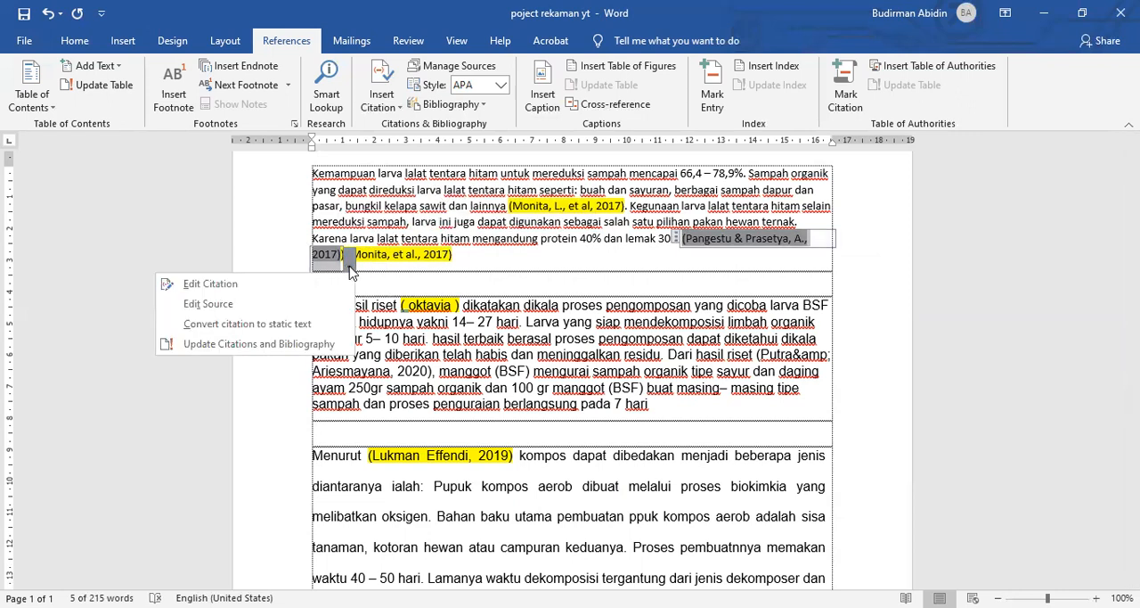
click(266, 325)
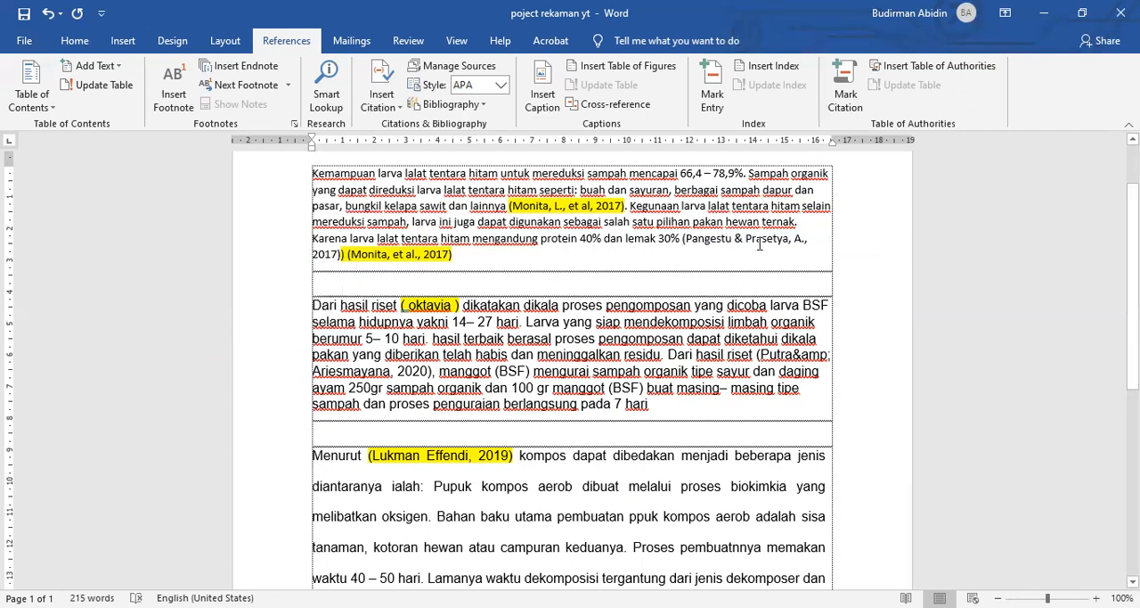
drag(735, 238, 799, 239)
text(et al)
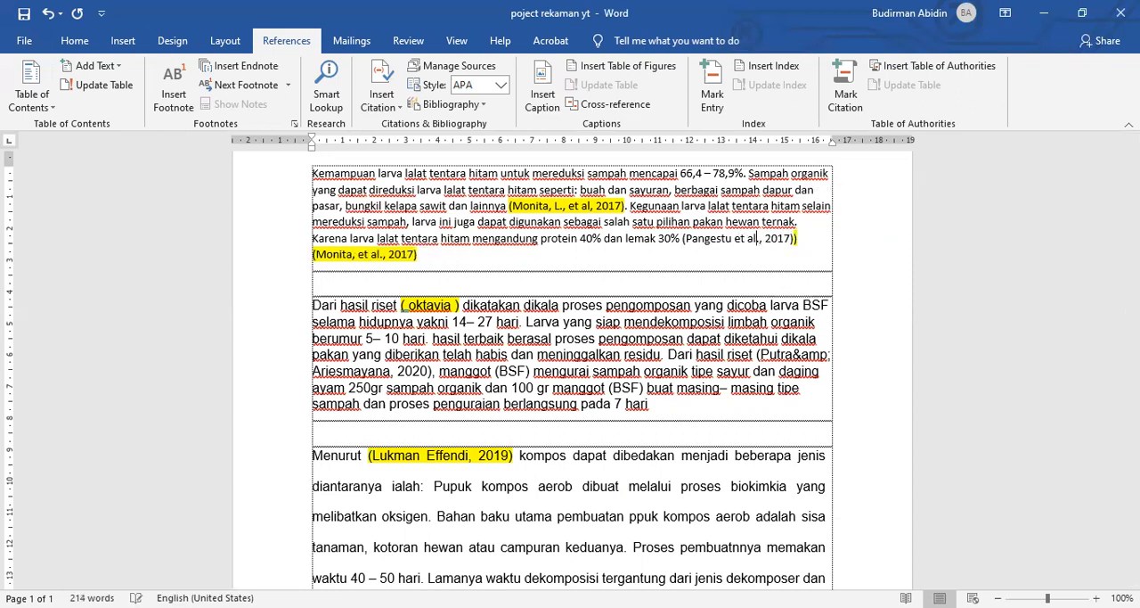
Step: Insert a page break below the last paragraph to start a new page for the reference list
scroll(541, 319, down, 8)
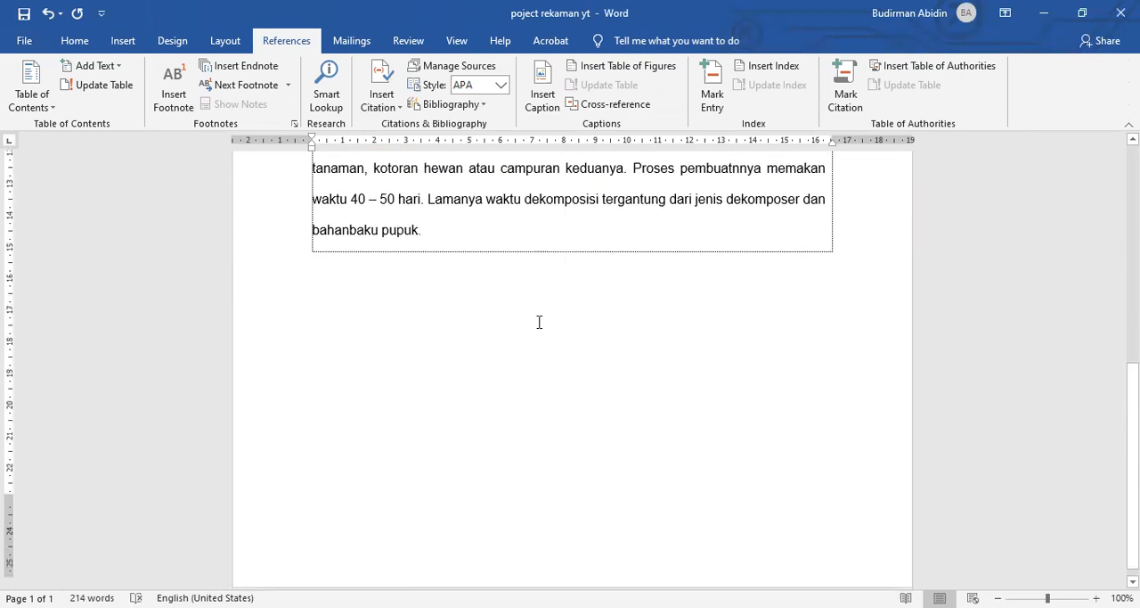
scroll(539, 322, down, 1)
click(494, 221)
key(ctrl+Return)
scroll(419, 298, down, 8)
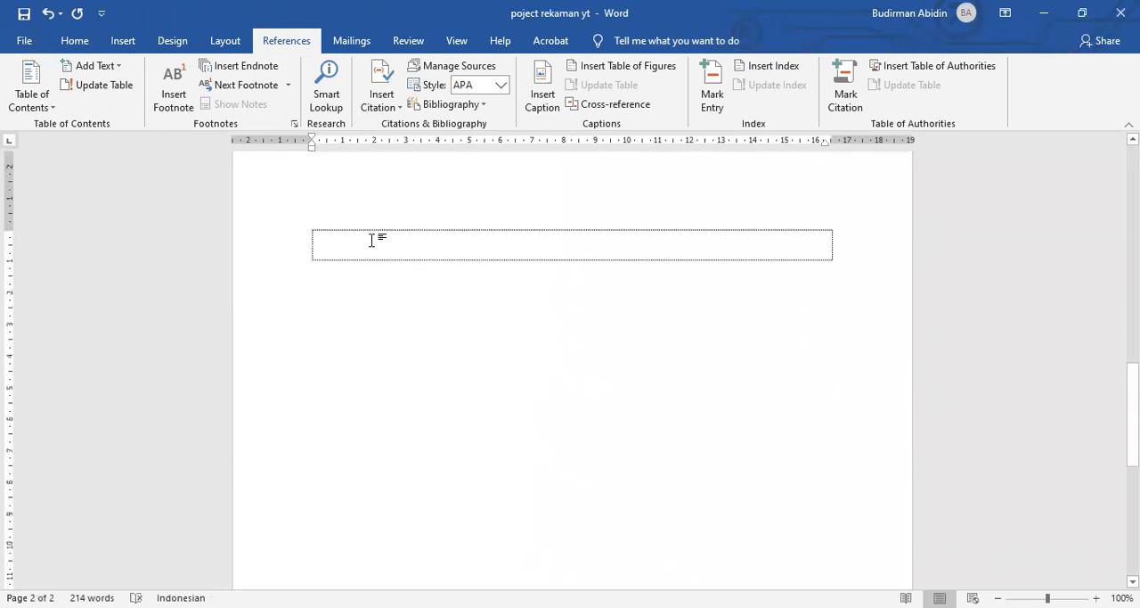
Step: Insert the built-in "References" bibliography on the new second page
click(399, 114)
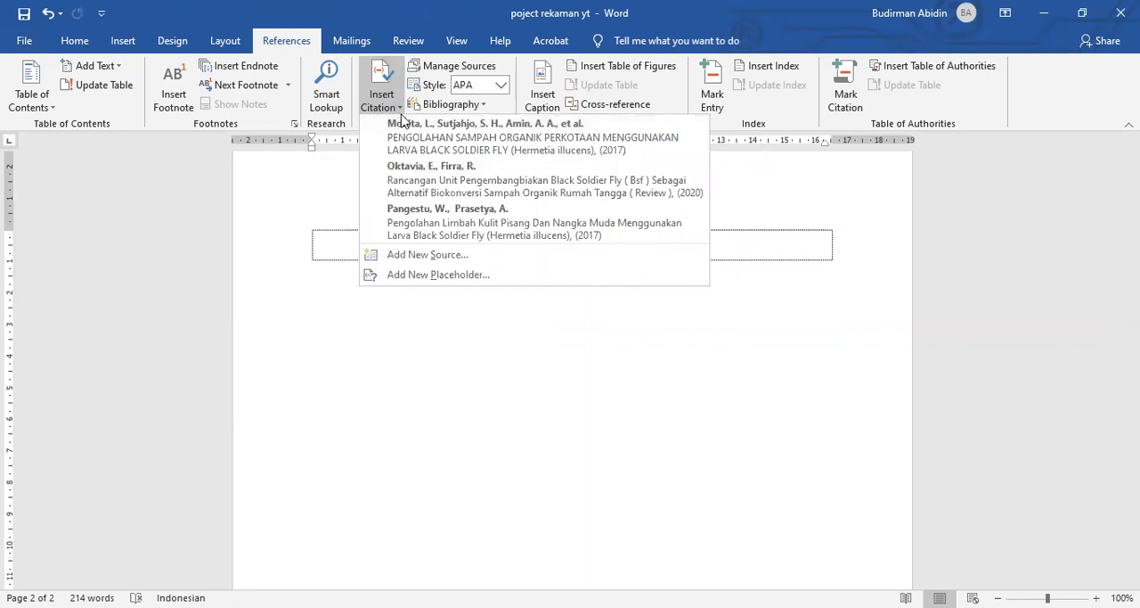
click(399, 112)
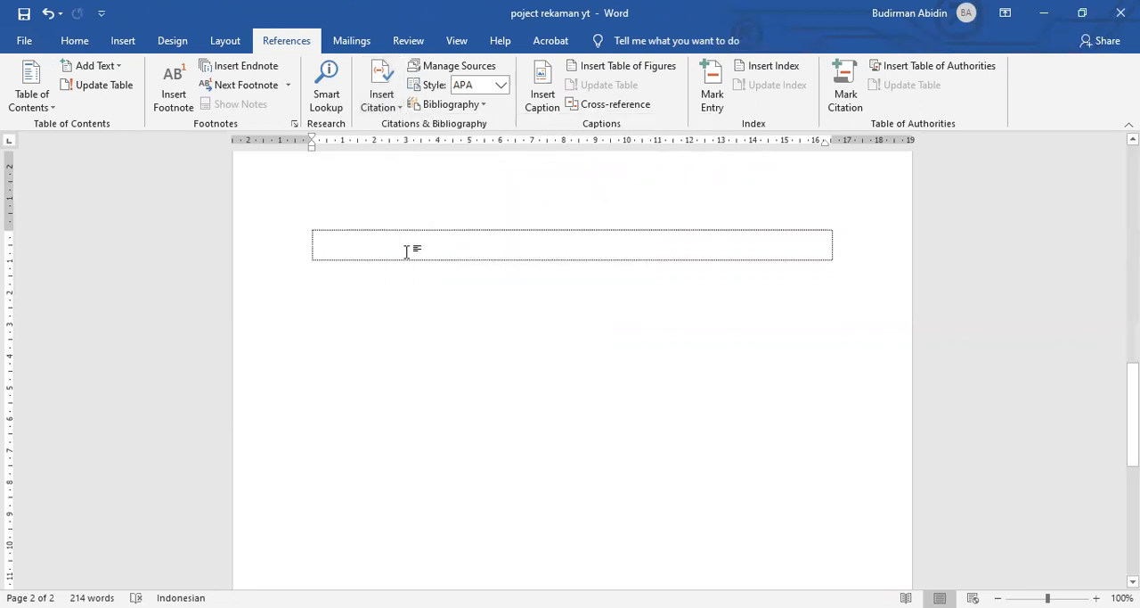
click(437, 106)
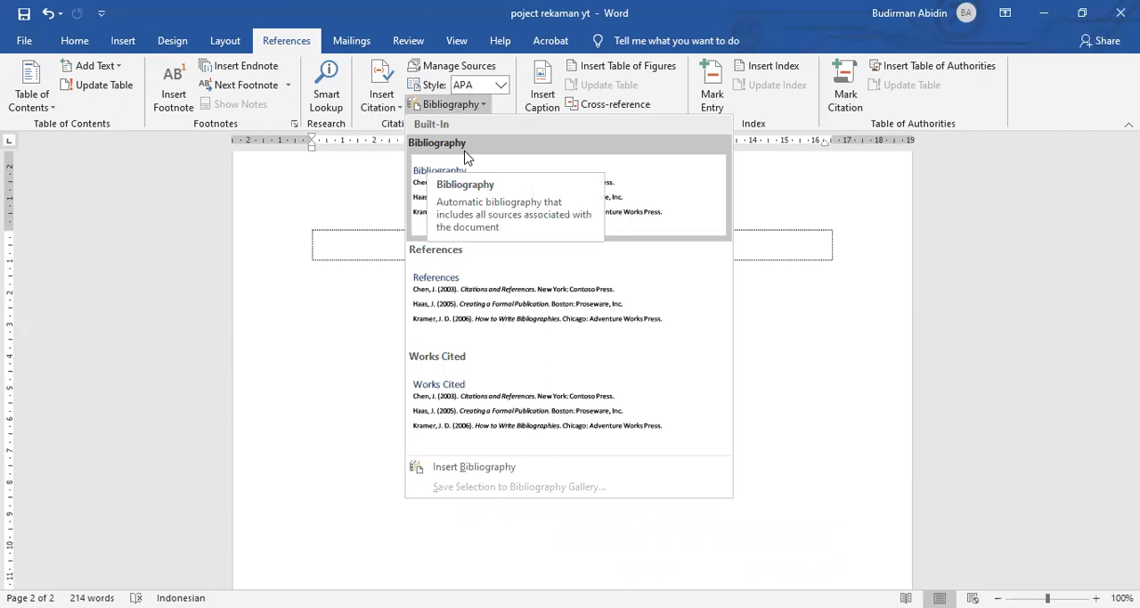
click(503, 307)
click(450, 321)
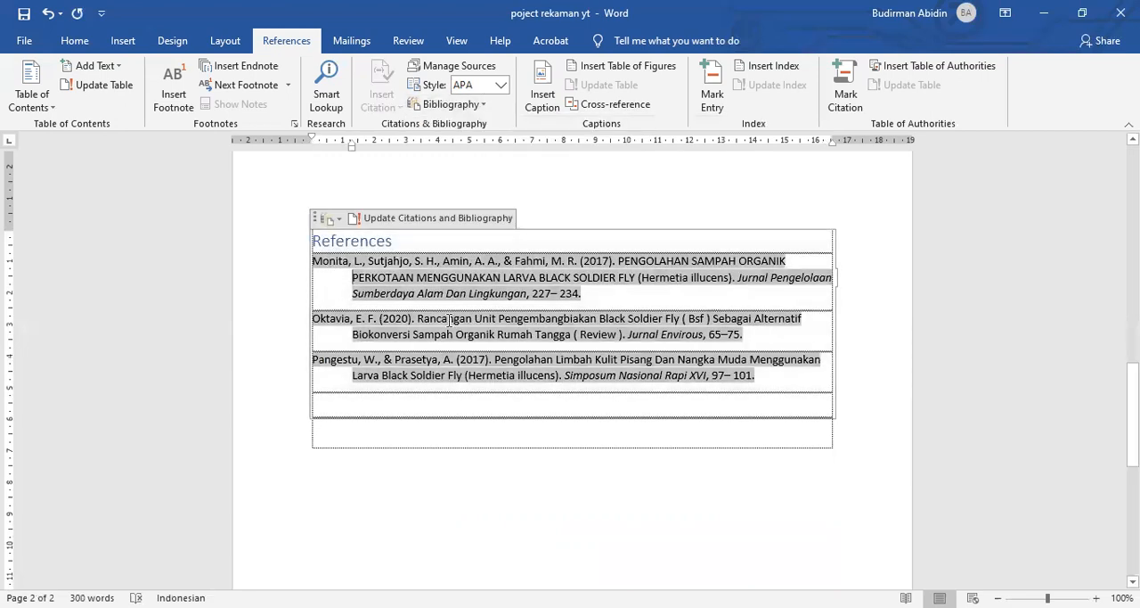
Step: Select all the entries in the reference list and change the citation style to Harvard - Anglia
scroll(698, 292, down, 2)
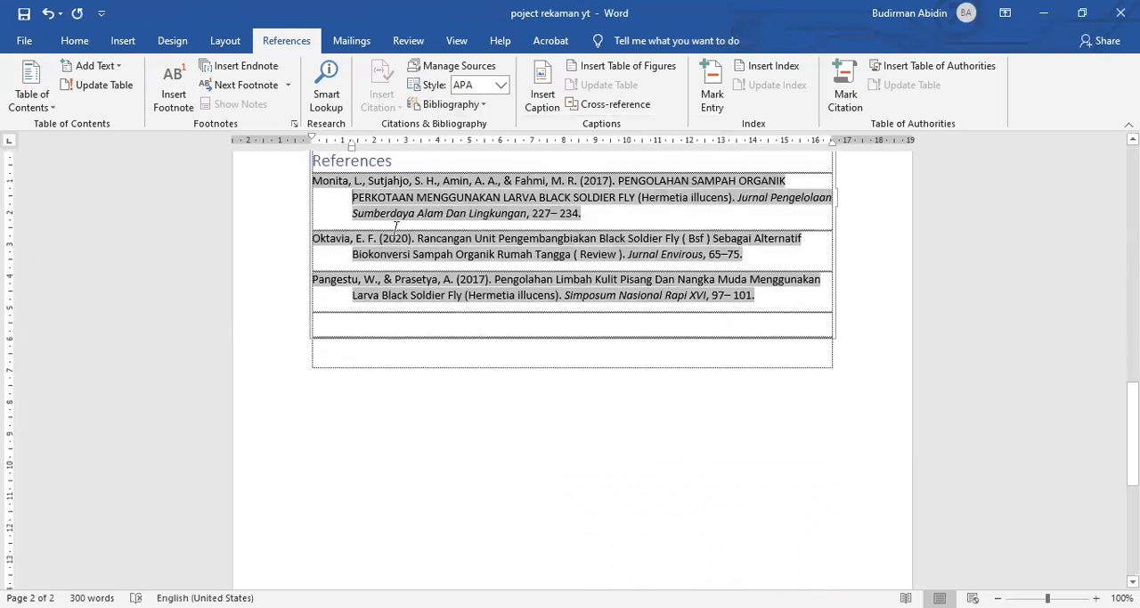
click(391, 350)
drag(757, 295, 305, 178)
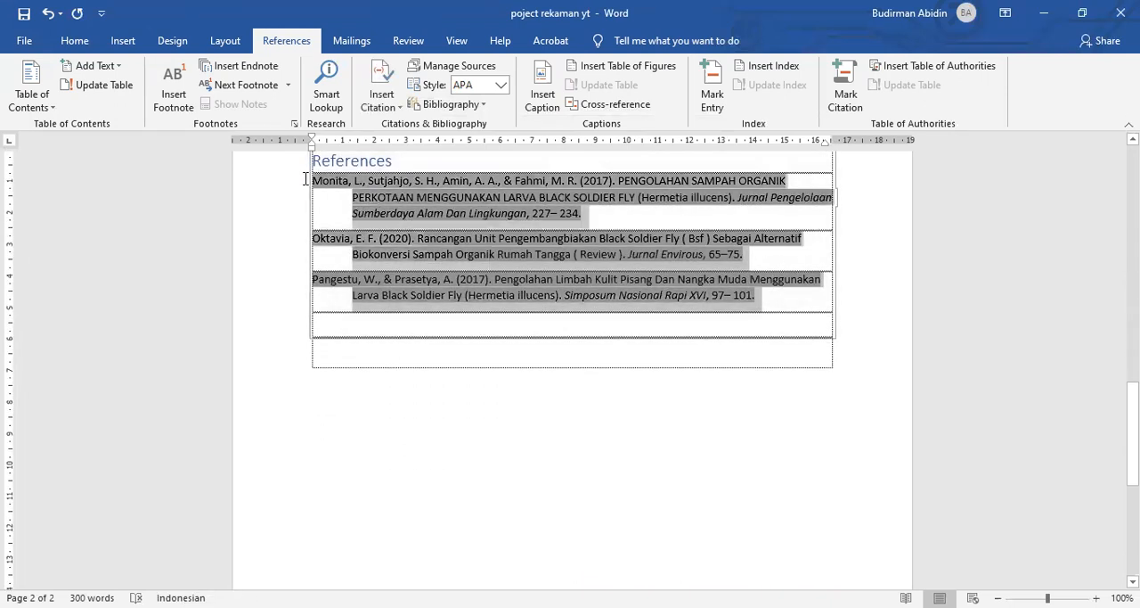
click(501, 85)
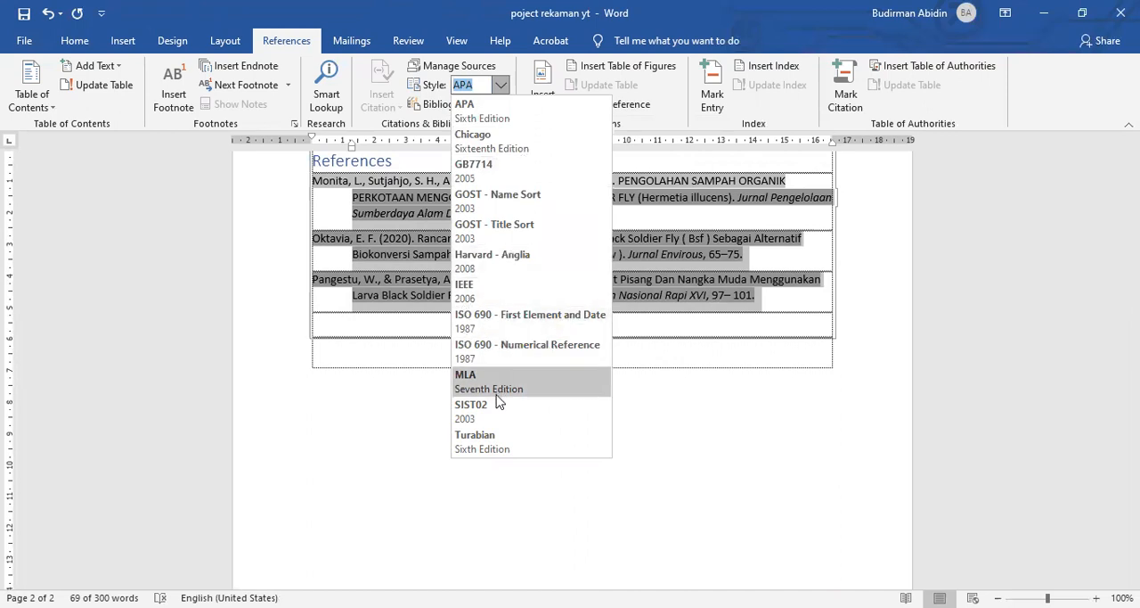
click(493, 258)
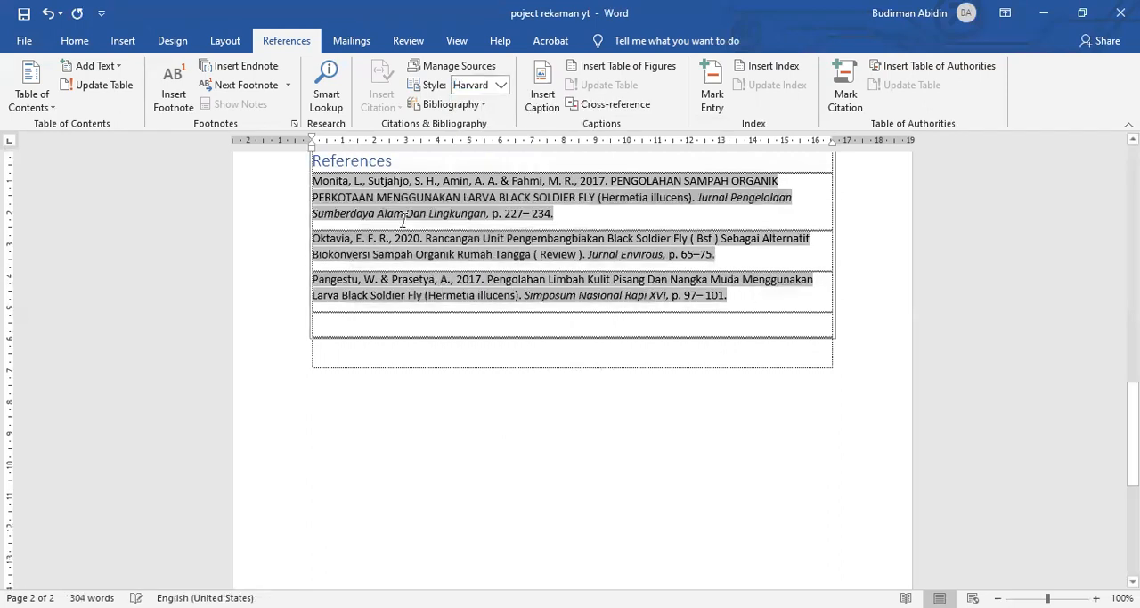
Step: Compare the in-text citations on the first page with the entries in the reference list
scroll(526, 259, up, 10)
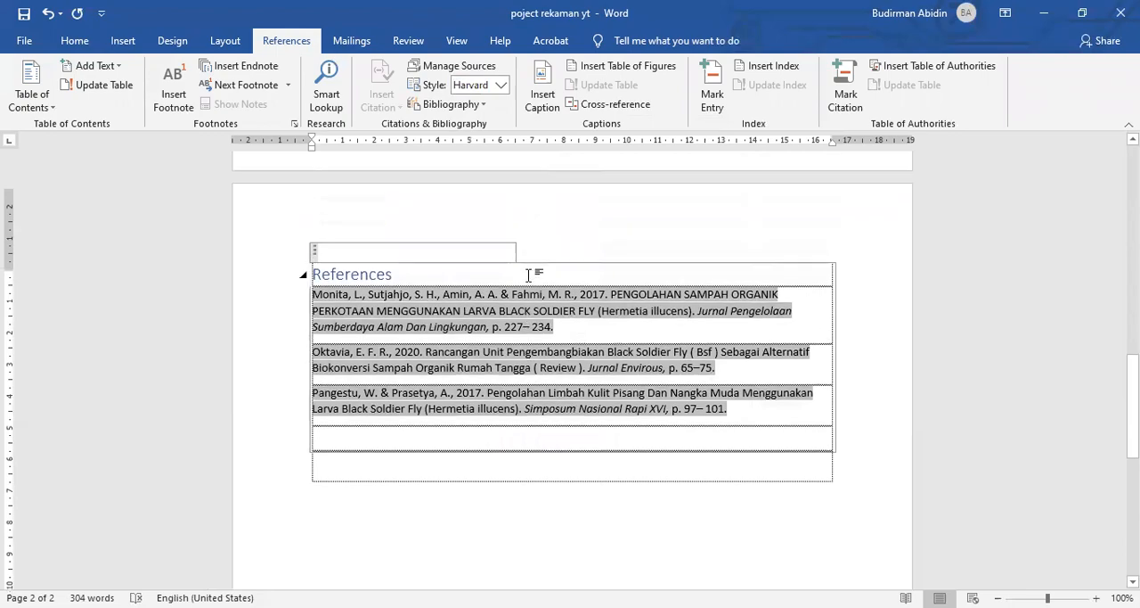
scroll(529, 278, up, 4)
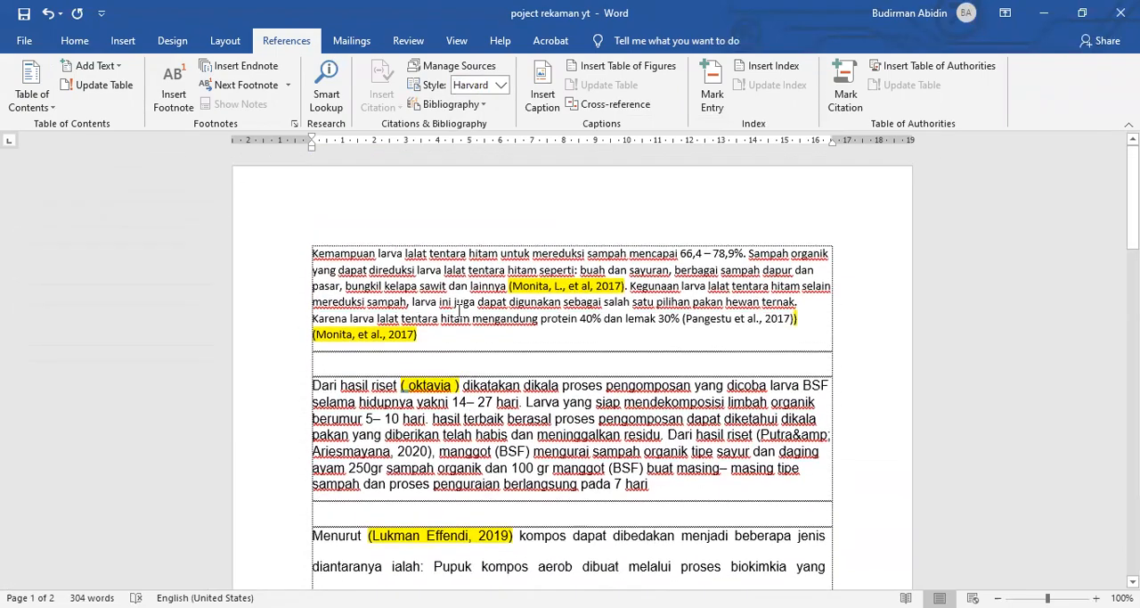
scroll(713, 321, down, 3)
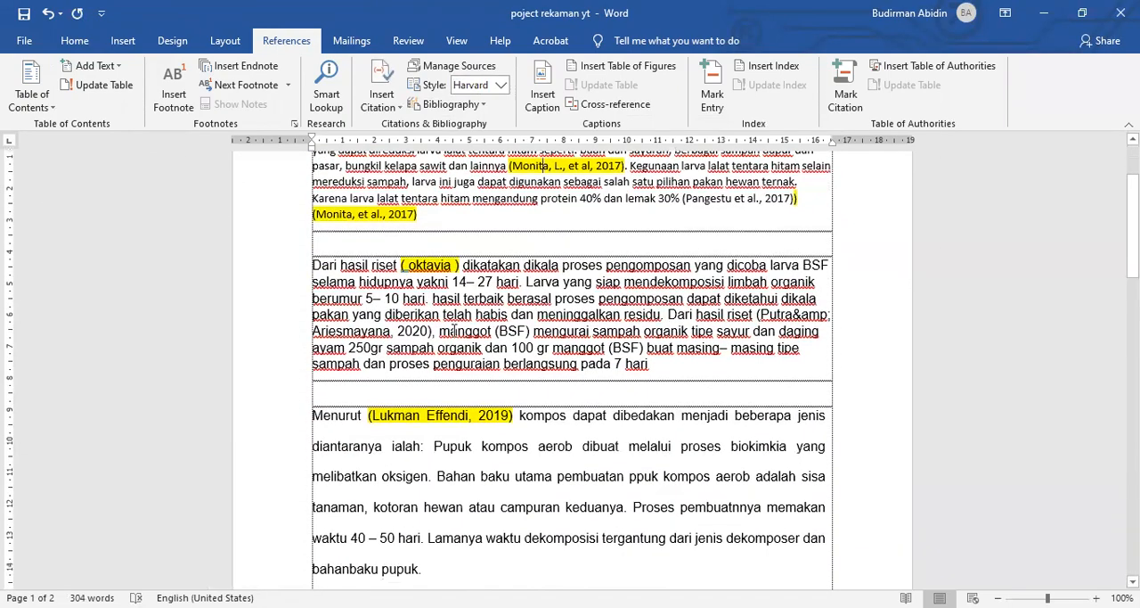
click(553, 168)
scroll(440, 311, down, 17)
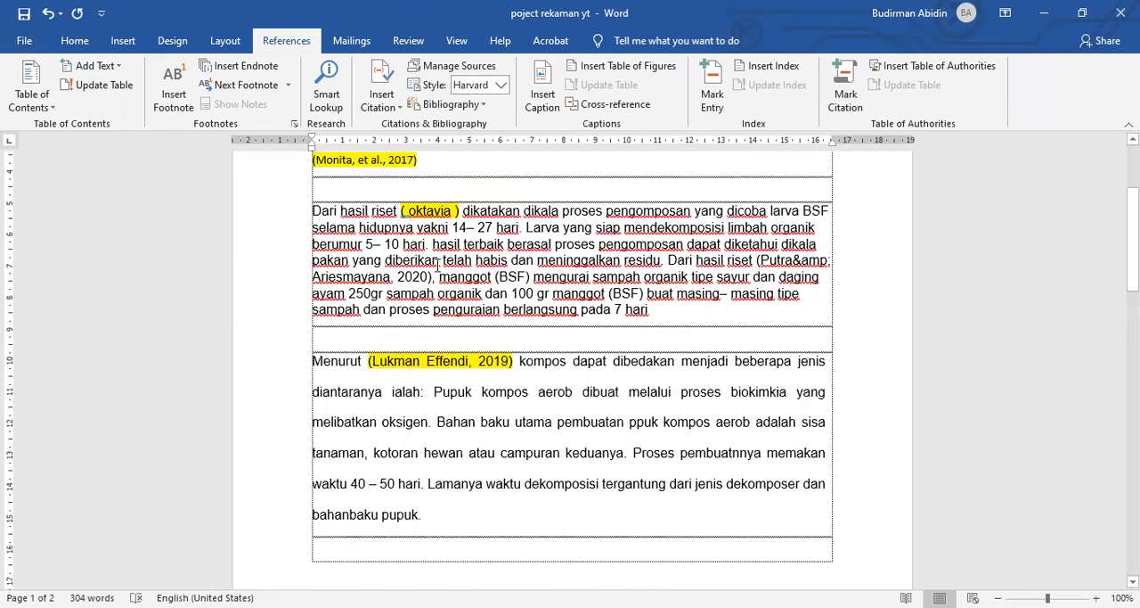
scroll(437, 337, up, 17)
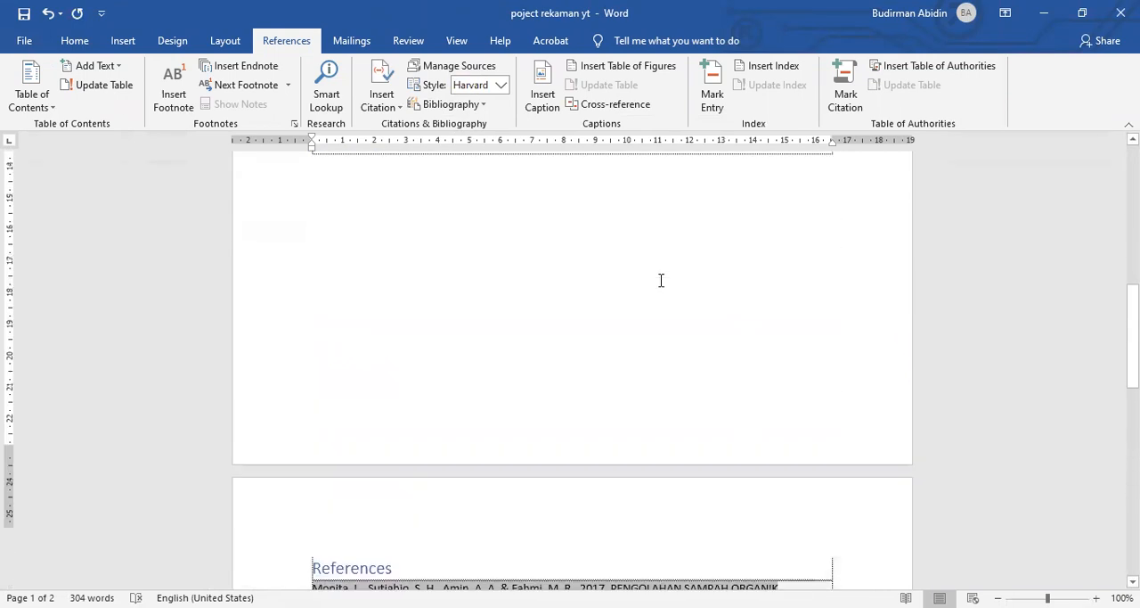
mouse_move(511, 246)
mouse_down()
mouse_move(626, 246)
mouse_move(486, 262)
mouse_move(509, 246)
mouse_up()
click(626, 245)
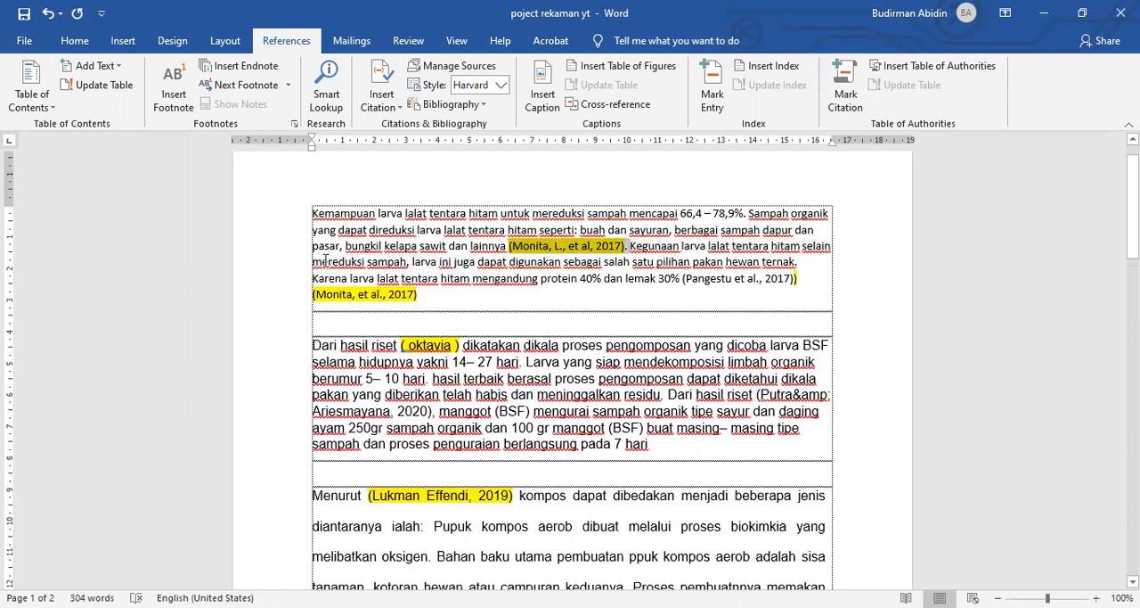
click(399, 108)
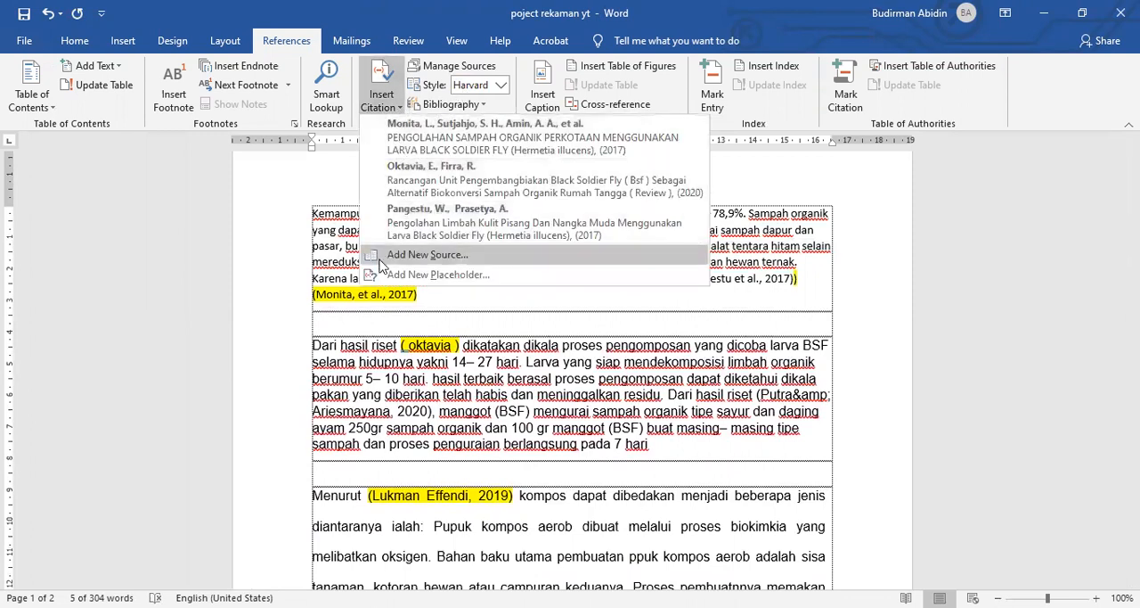
click(363, 310)
click(512, 245)
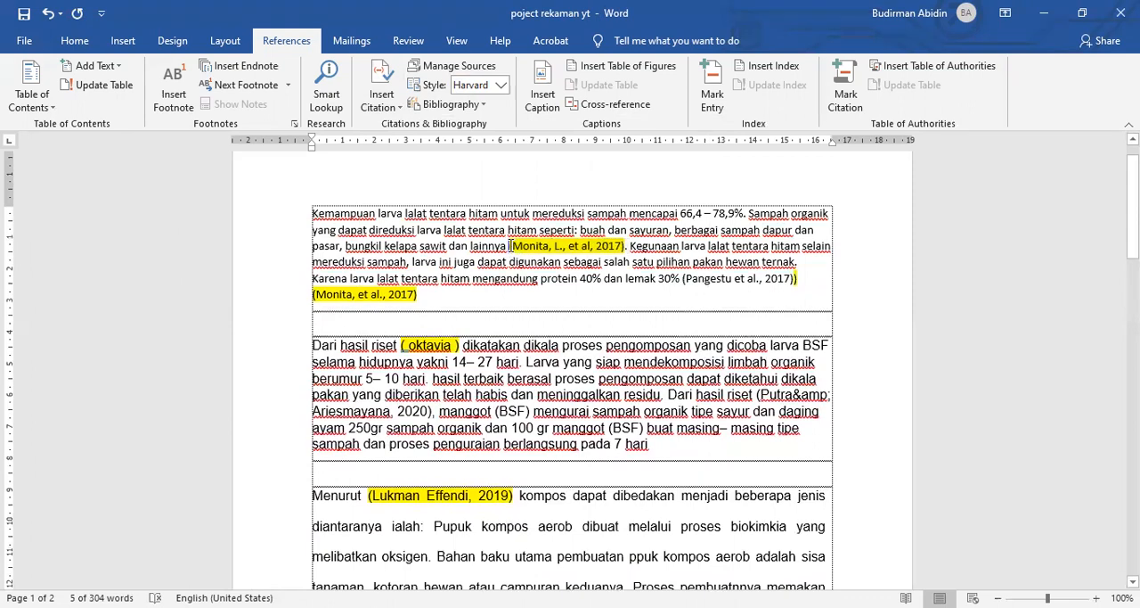
drag(510, 246, 626, 244)
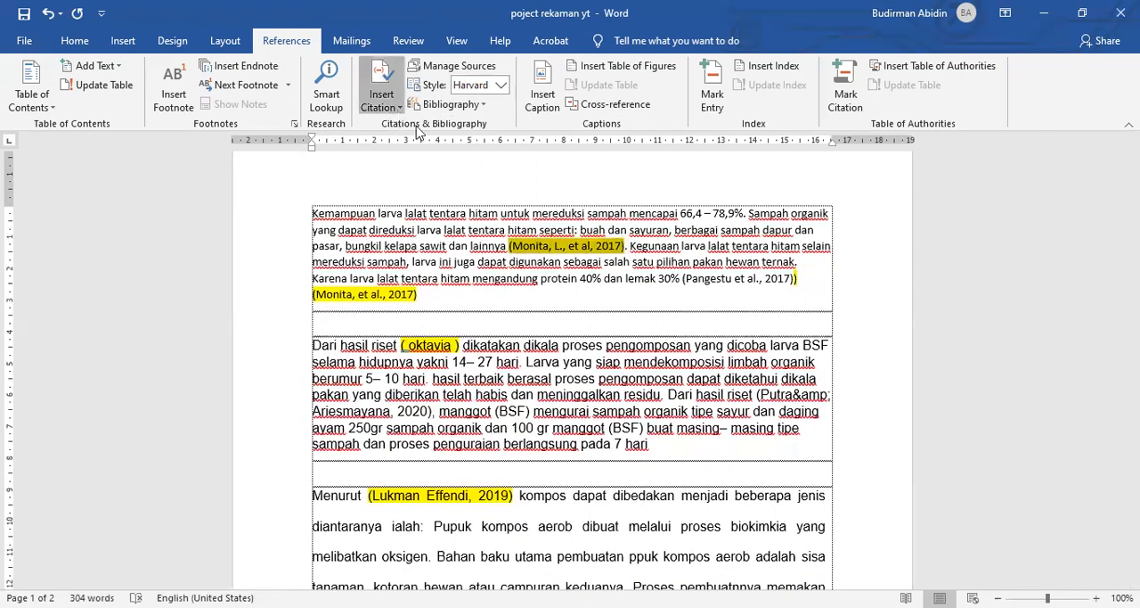
click(384, 100)
click(486, 136)
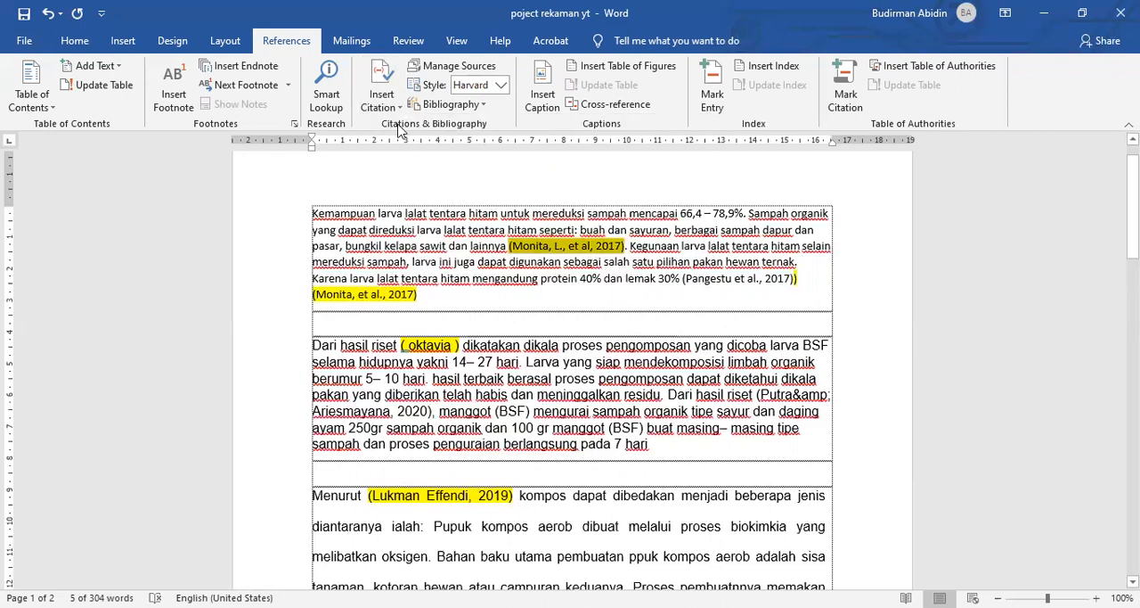
Step: Replace the highlighted typed citation after "lainnya" with a Word citation from the 2017 source "PENGOLAHAN SAMPAH ORGANIK PERKOTAAN MENGGUNAKAN LARVA BLACK SOLDIER FLY (Hermetia illucens)"
click(510, 245)
drag(509, 245, 624, 246)
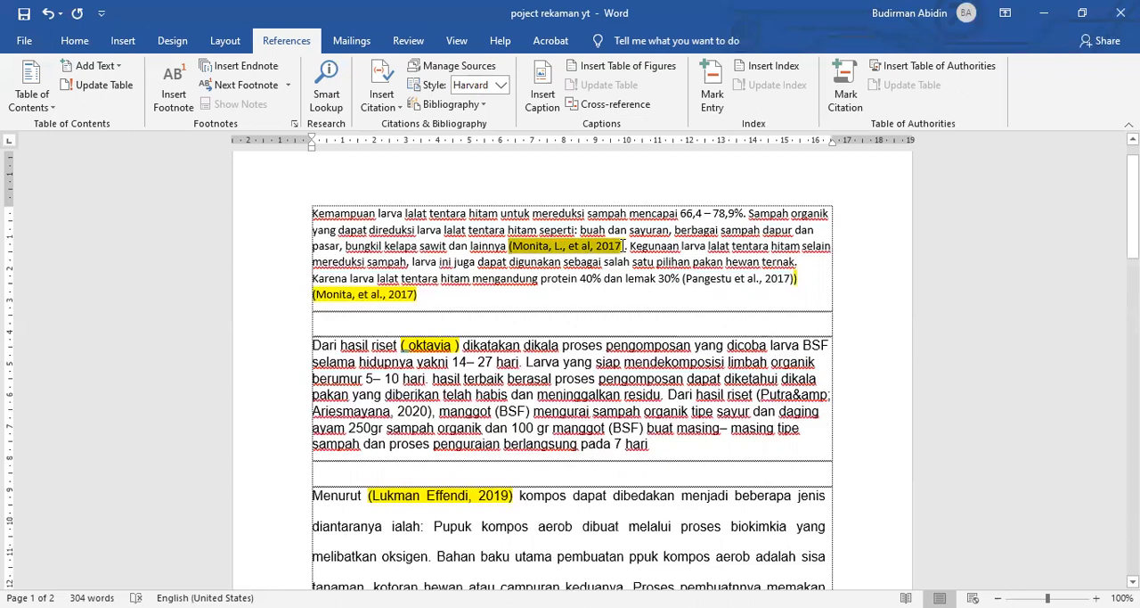
click(400, 108)
click(410, 146)
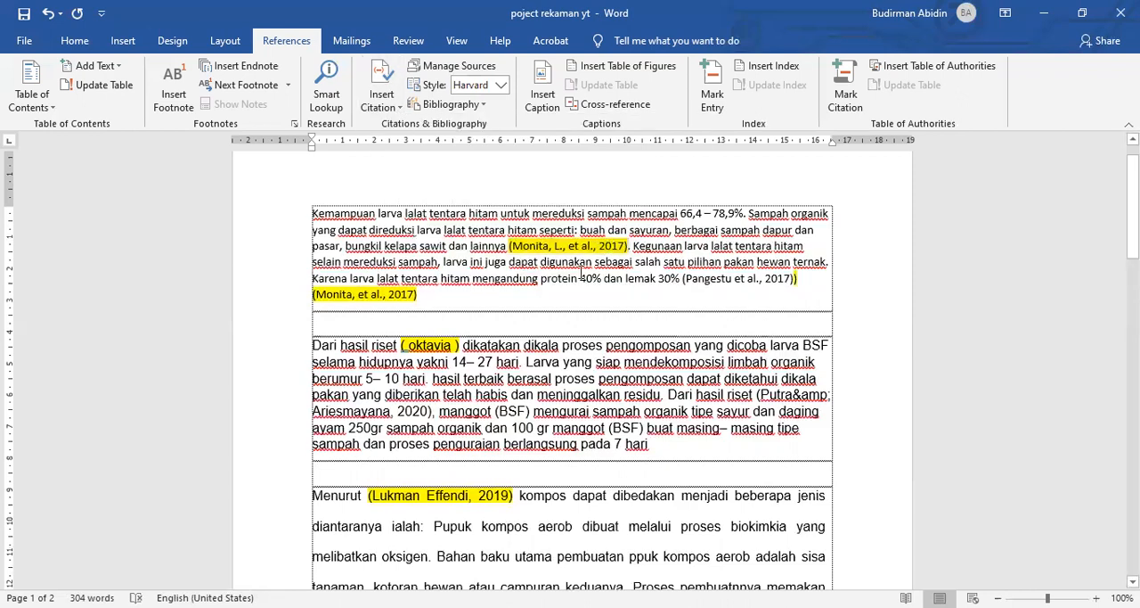
click(610, 278)
scroll(665, 275, down, 1)
click(702, 242)
click(730, 249)
click(736, 240)
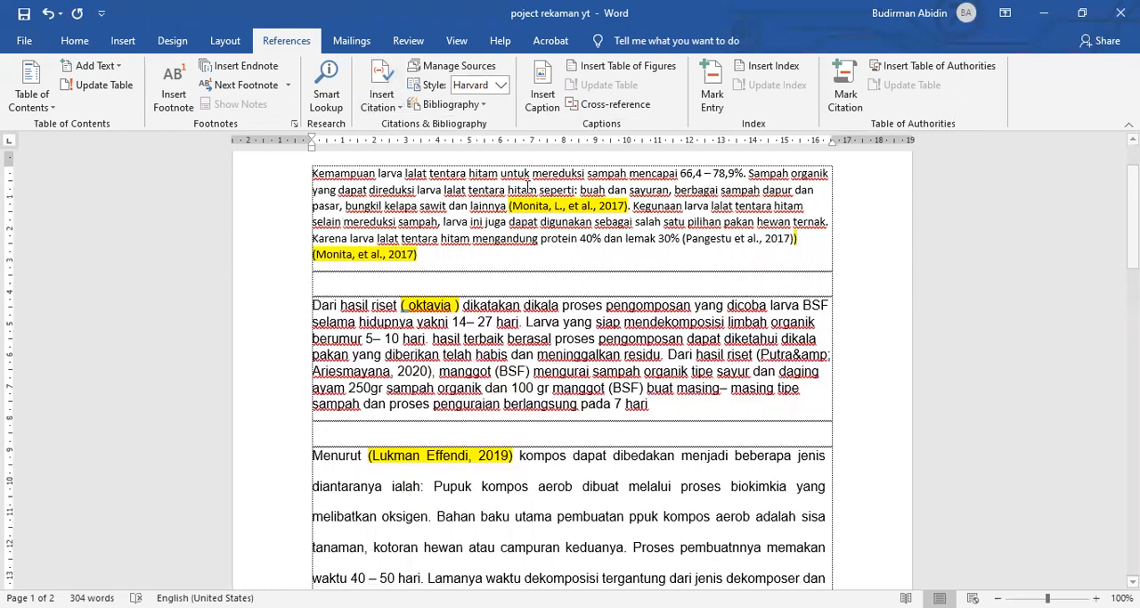
Step: Switch the citation style to APA Sixth Edition and back to Harvard - Anglia to compare the citation after "lainnya"
click(445, 173)
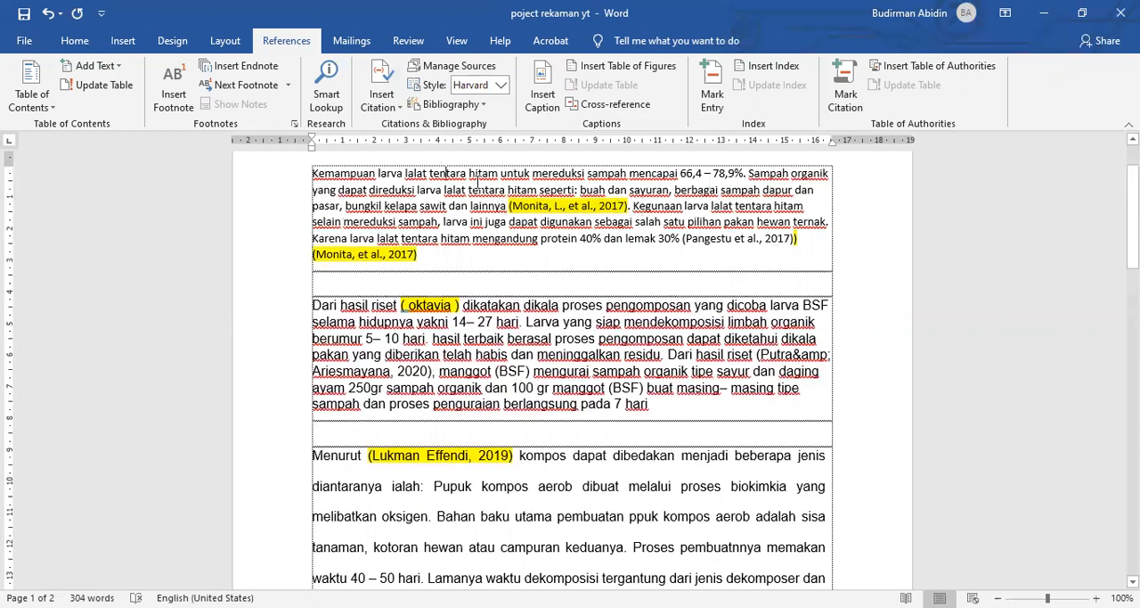
click(501, 85)
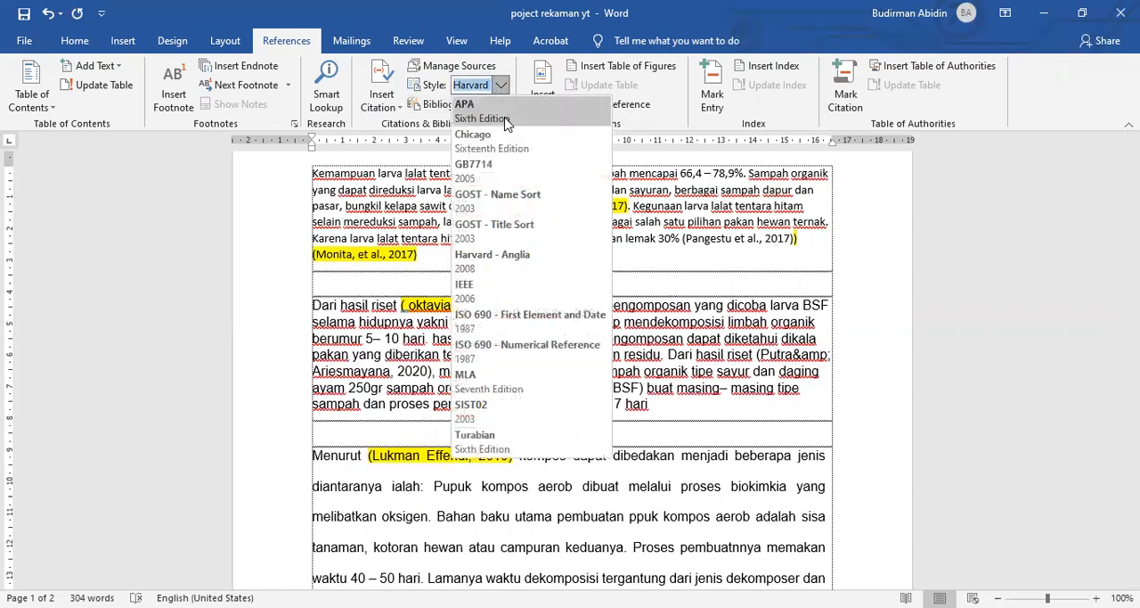
click(504, 121)
click(502, 87)
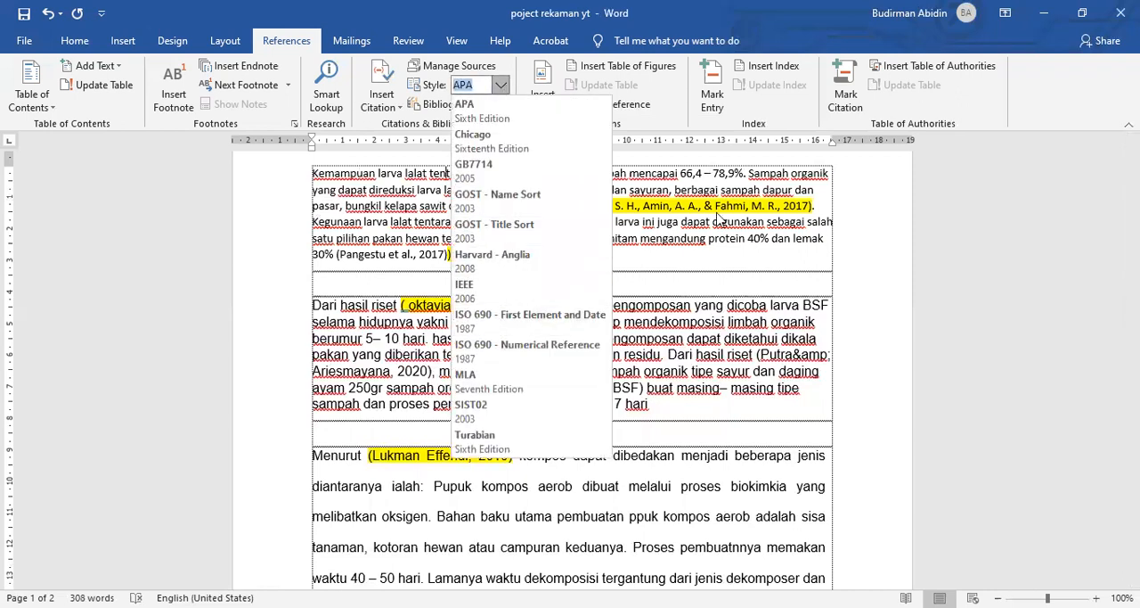
click(584, 190)
click(502, 85)
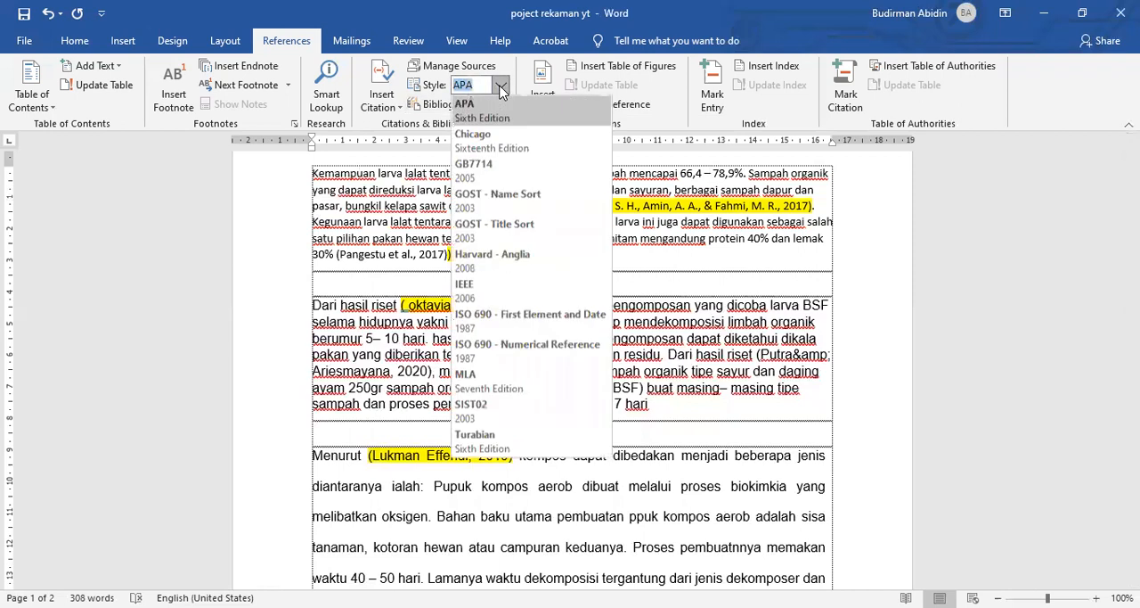
click(515, 254)
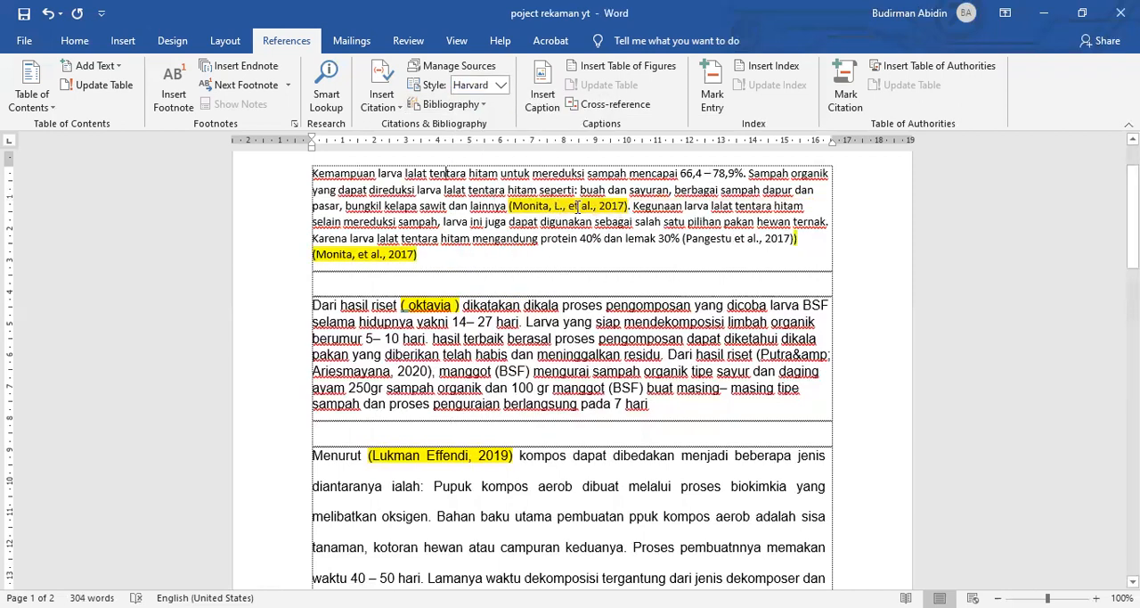
Step: Review the citations in the first-page paragraphs and all entries of the References list on the second page
scroll(444, 263, down, 4)
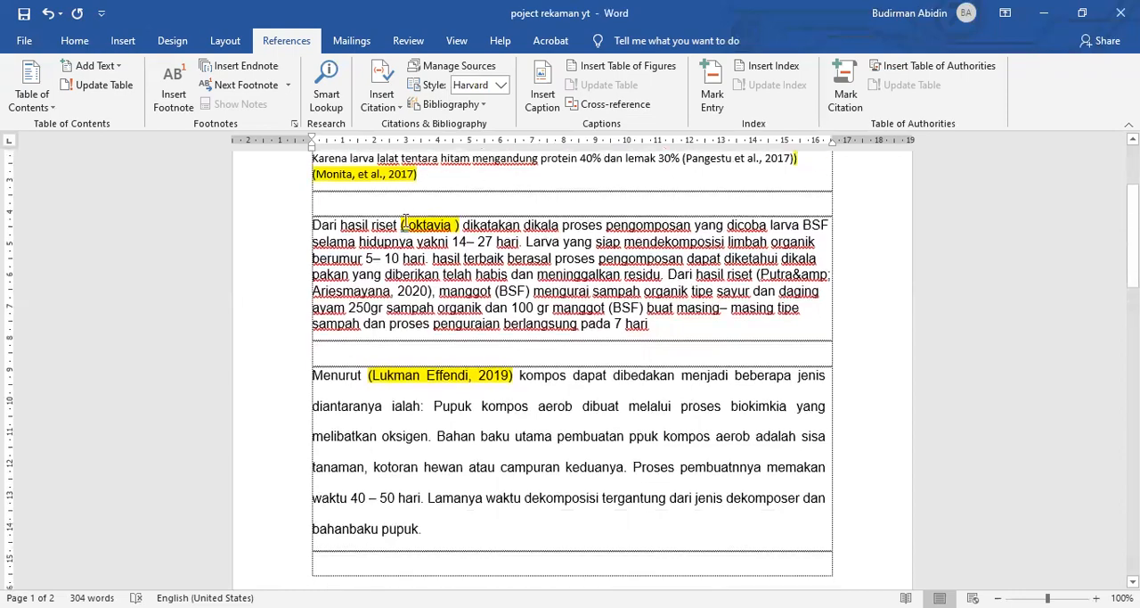
scroll(444, 264, up, 3)
scroll(444, 263, up, 1)
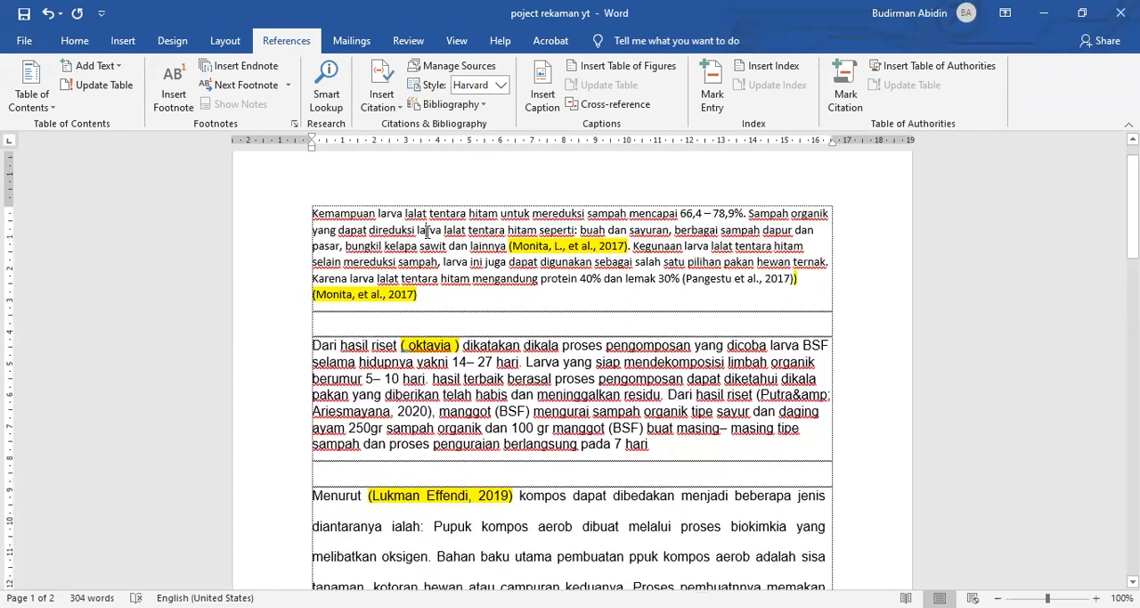
scroll(459, 375, down, 20)
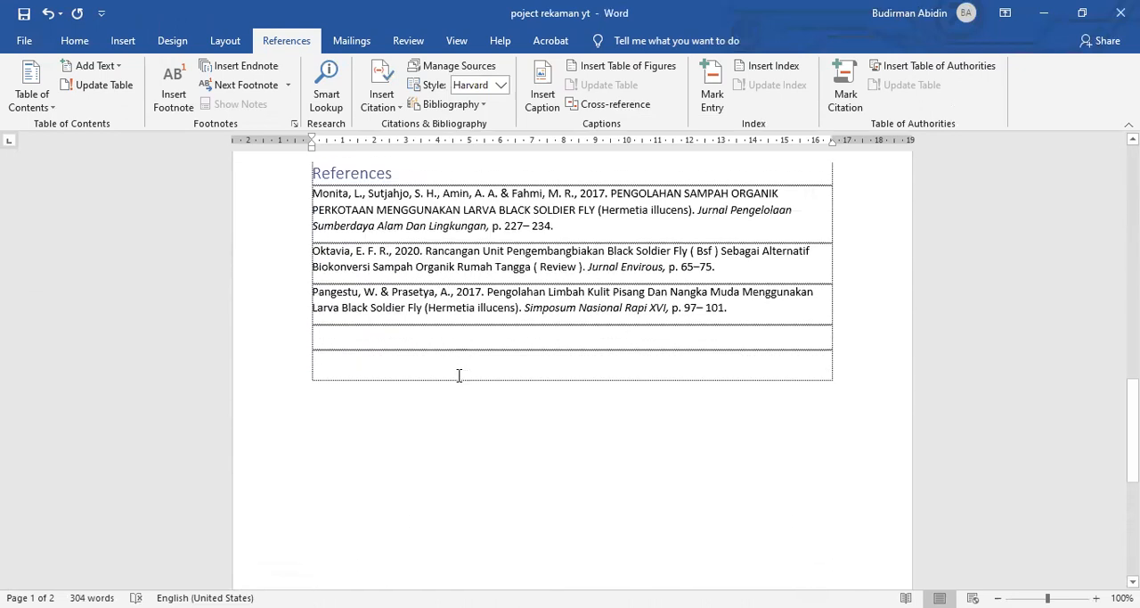
scroll(459, 376, down, 1)
drag(312, 266, 733, 288)
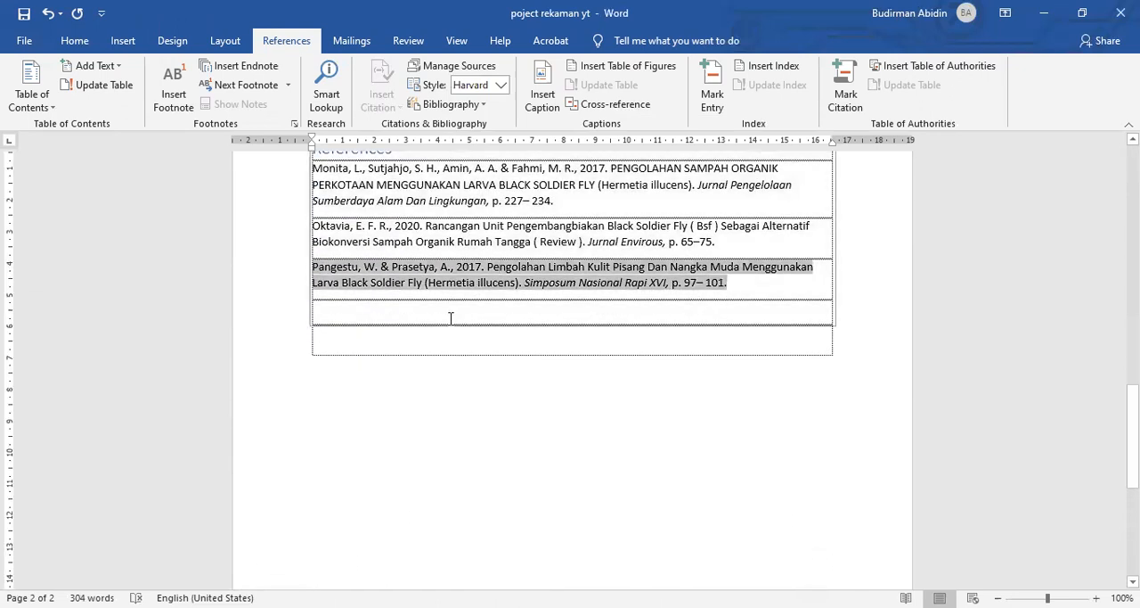
scroll(451, 318, up, 2)
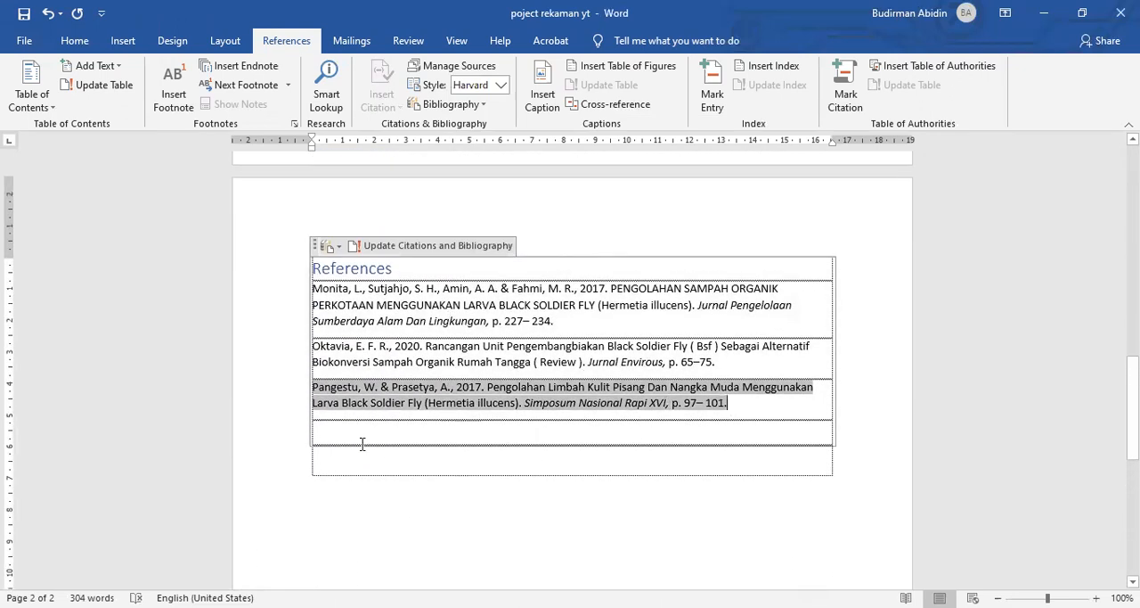
click(397, 448)
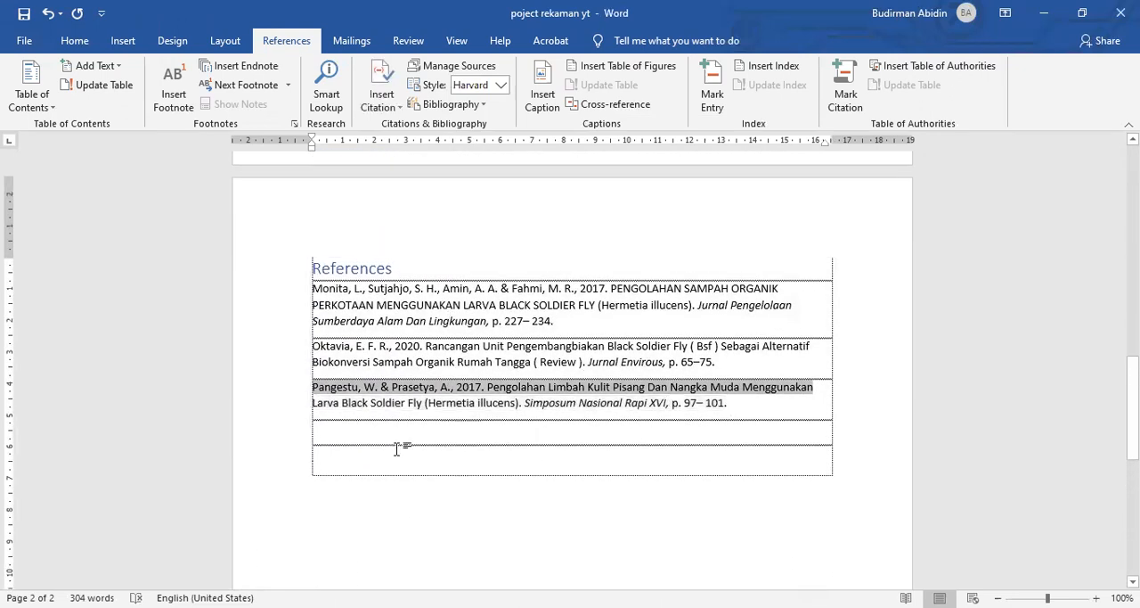
click(354, 433)
drag(741, 403, 303, 300)
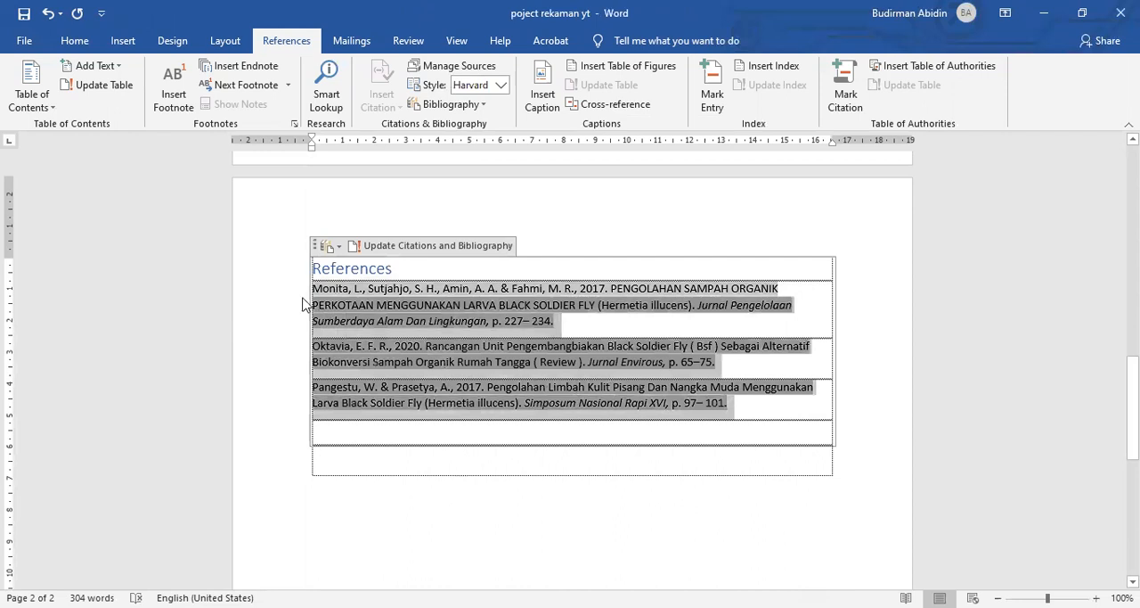
click(458, 479)
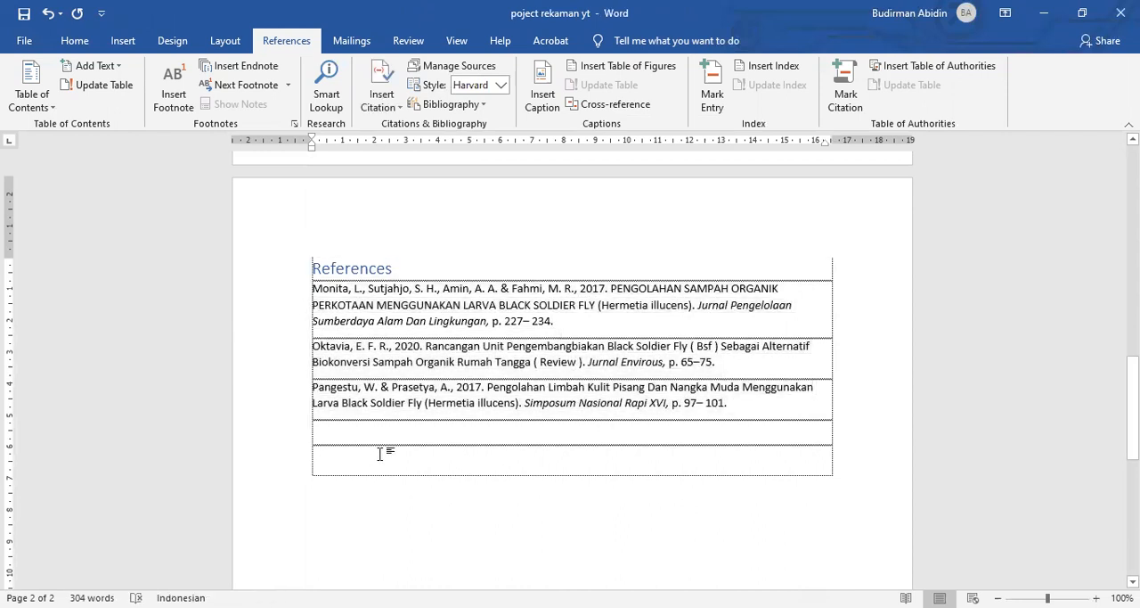
scroll(380, 454, down, 1)
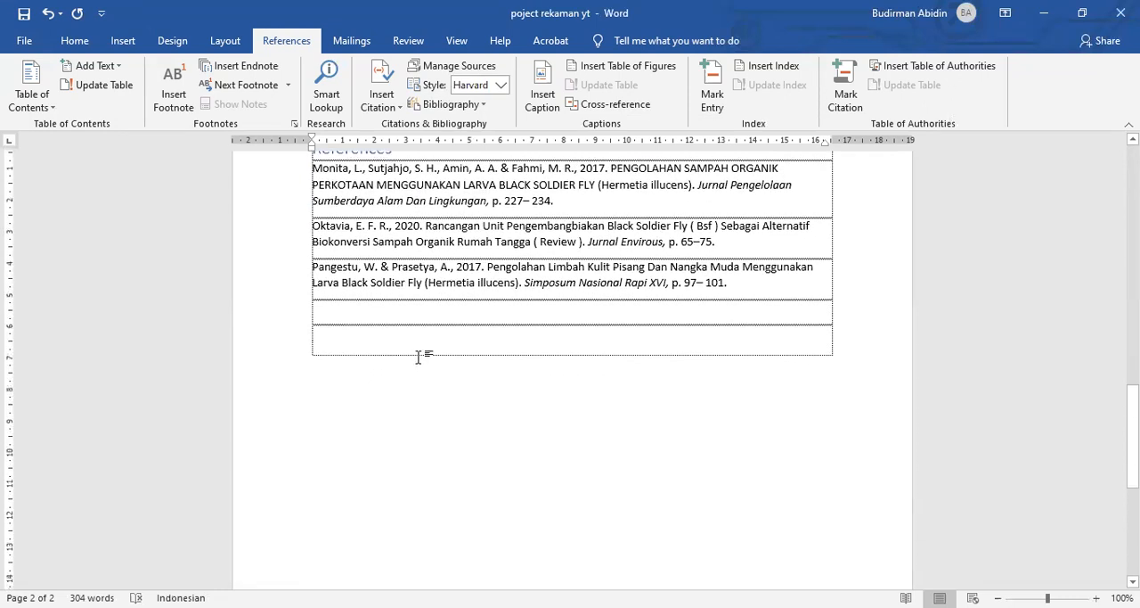
scroll(419, 356, up, 2)
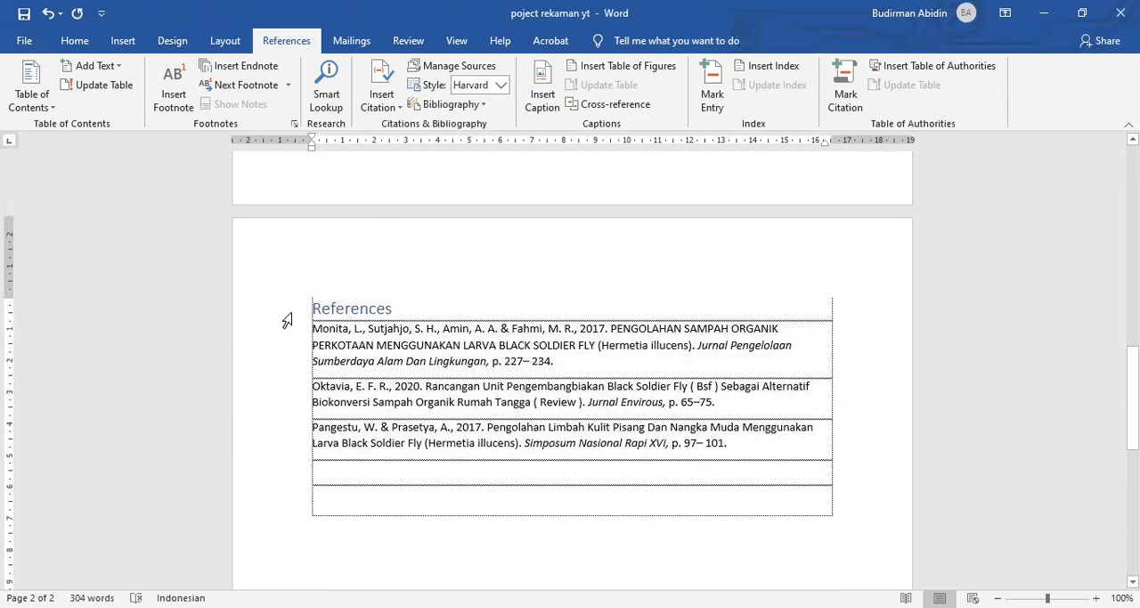
click(402, 270)
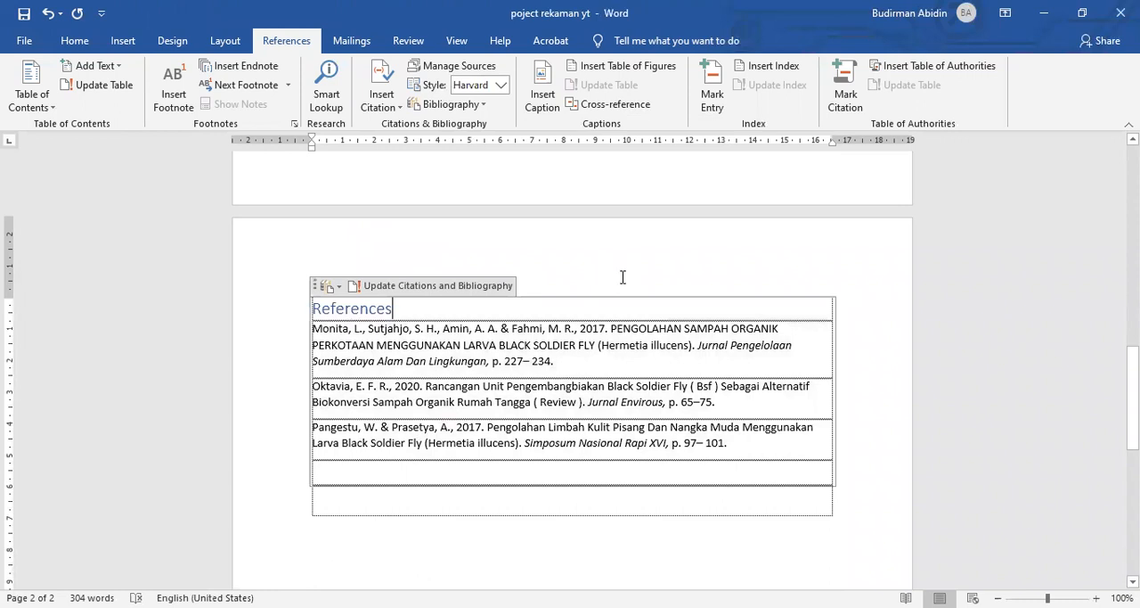